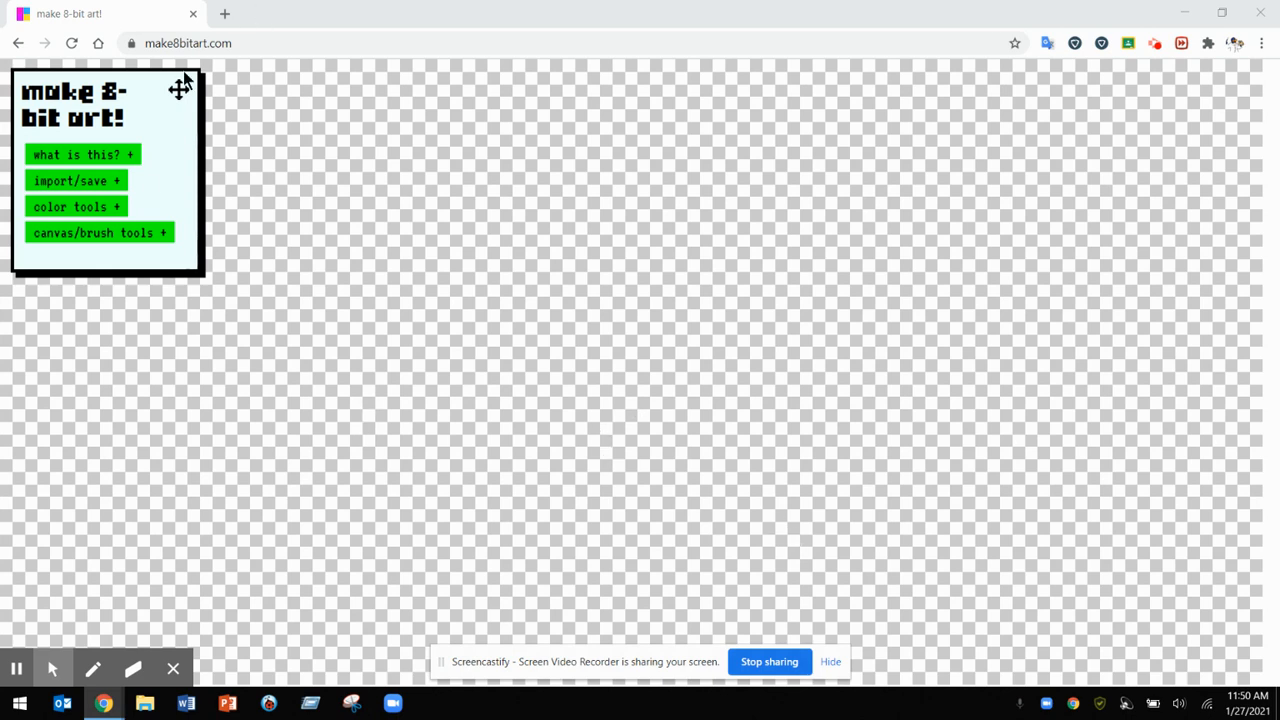
Show the color tools and the canvas/brush tools and place the two tool windows side by side beneath the main menu.
{"action": "mouse_move", "coordinate": [178, 90]}
{"action": "left_mouse_down"}
{"action": "mouse_move", "coordinate": [191, 94]}
{"action": "mouse_move", "coordinate": [169, 100]}
{"action": "mouse_move", "coordinate": [180, 93]}
{"action": "left_mouse_up"}
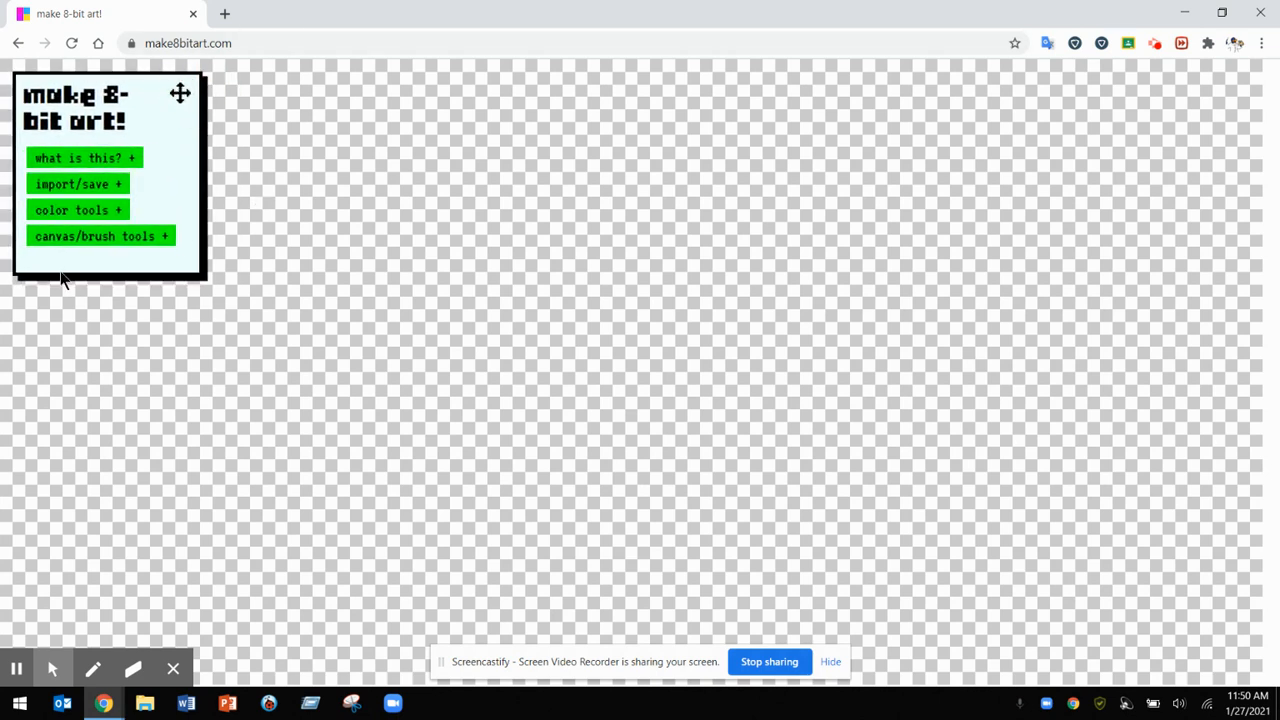
{"action": "left_click", "coordinate": [117, 210]}
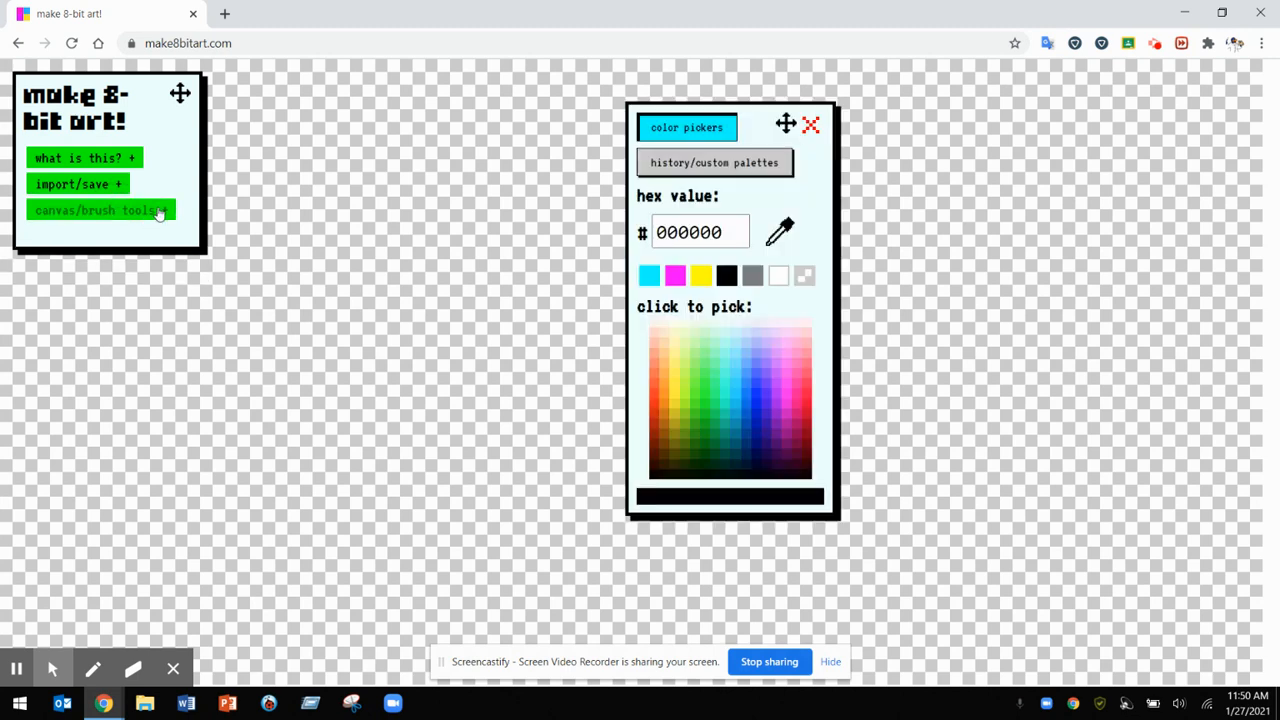
{"action": "left_click", "coordinate": [168, 210]}
{"action": "left_click_drag", "start_coordinate": [119, 183], "coordinate": [107, 258]}
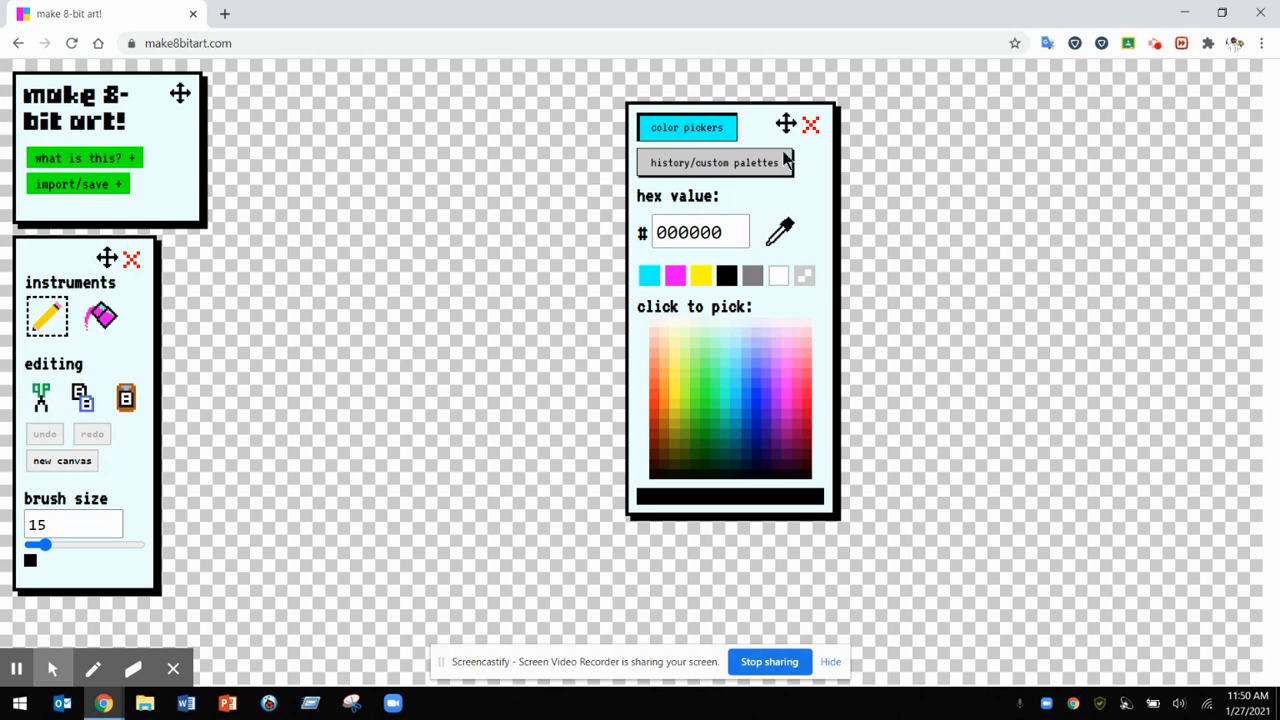
{"action": "left_click_drag", "start_coordinate": [786, 124], "coordinate": [325, 259]}
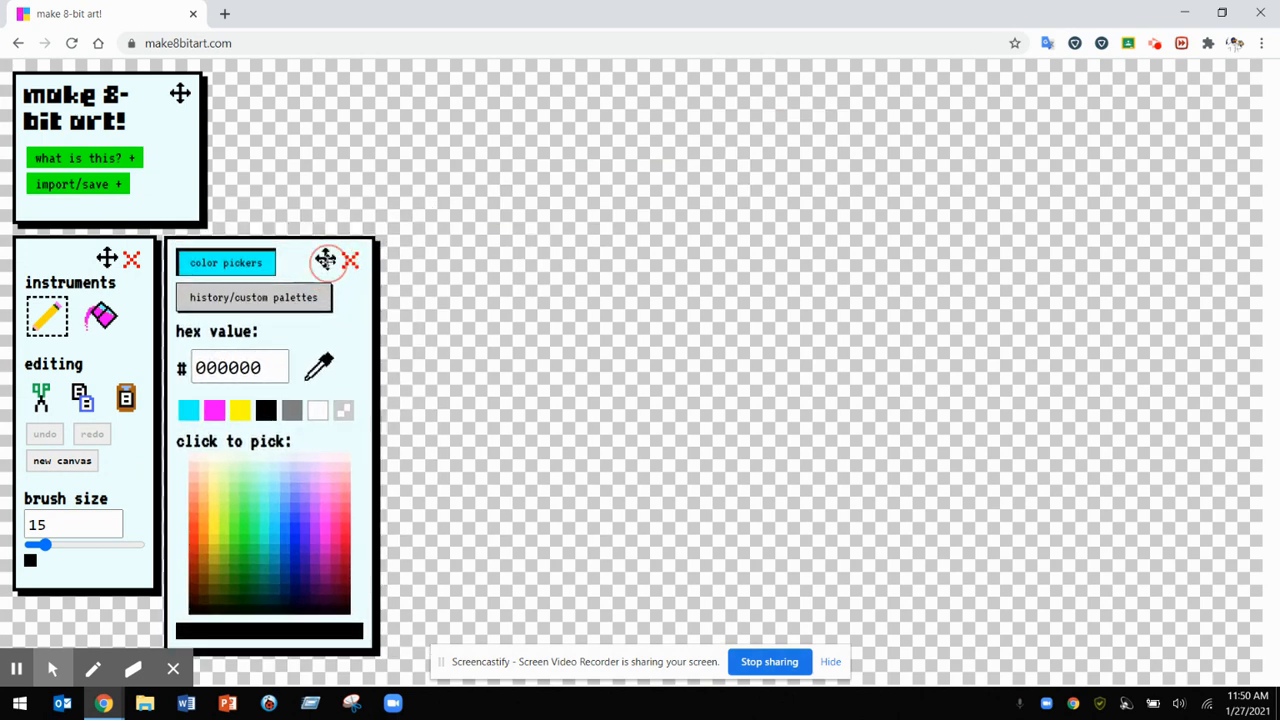
Test a short black pencil stroke and a black bucket fill on the empty canvas, undoing each one.
{"action": "left_click", "coordinate": [46, 318]}
{"action": "mouse_move", "coordinate": [480, 216]}
{"action": "left_mouse_down"}
{"action": "mouse_move", "coordinate": [551, 213]}
{"action": "mouse_move", "coordinate": [585, 252]}
{"action": "left_mouse_up"}
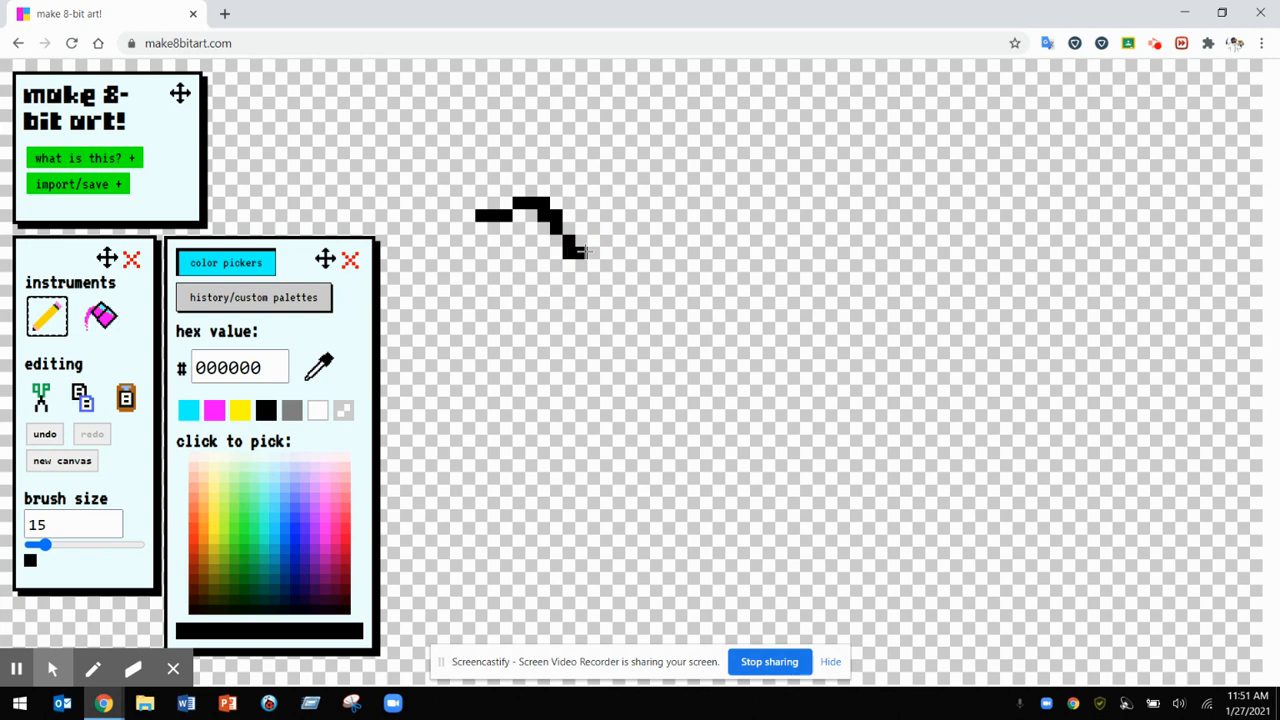
{"action": "left_click", "coordinate": [44, 437]}
{"action": "left_click", "coordinate": [104, 318]}
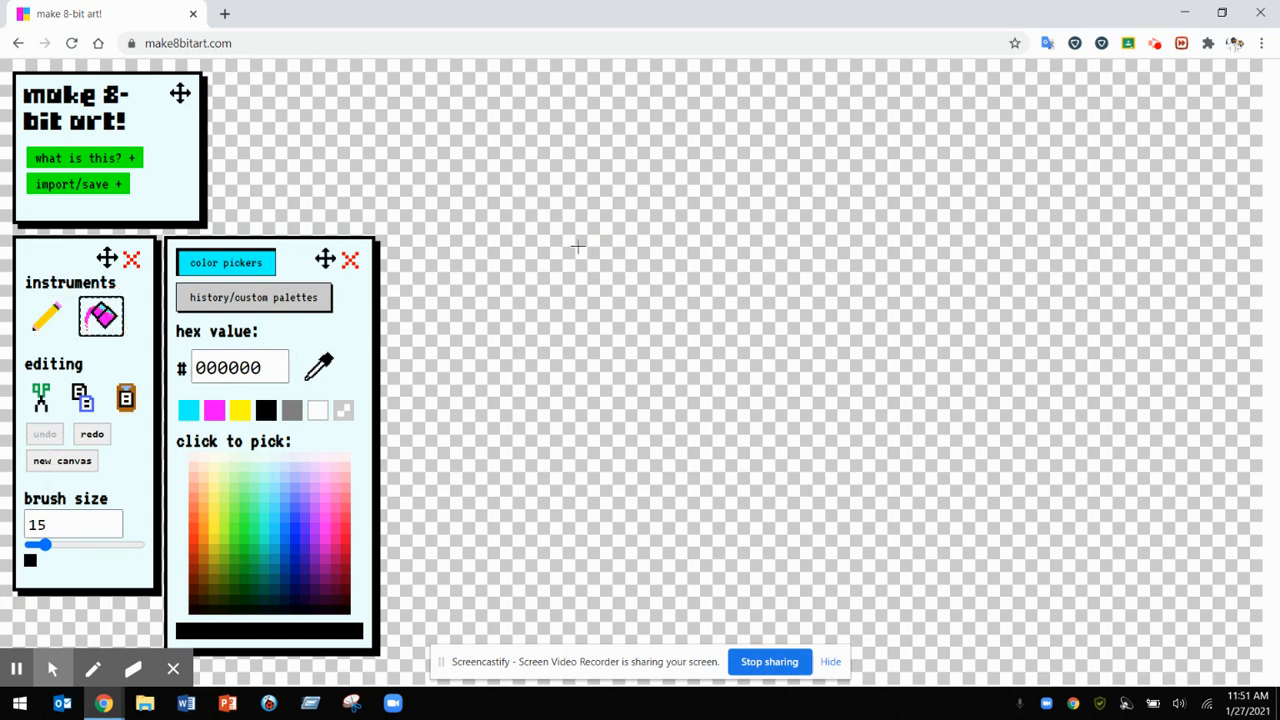
{"action": "left_click", "coordinate": [590, 248]}
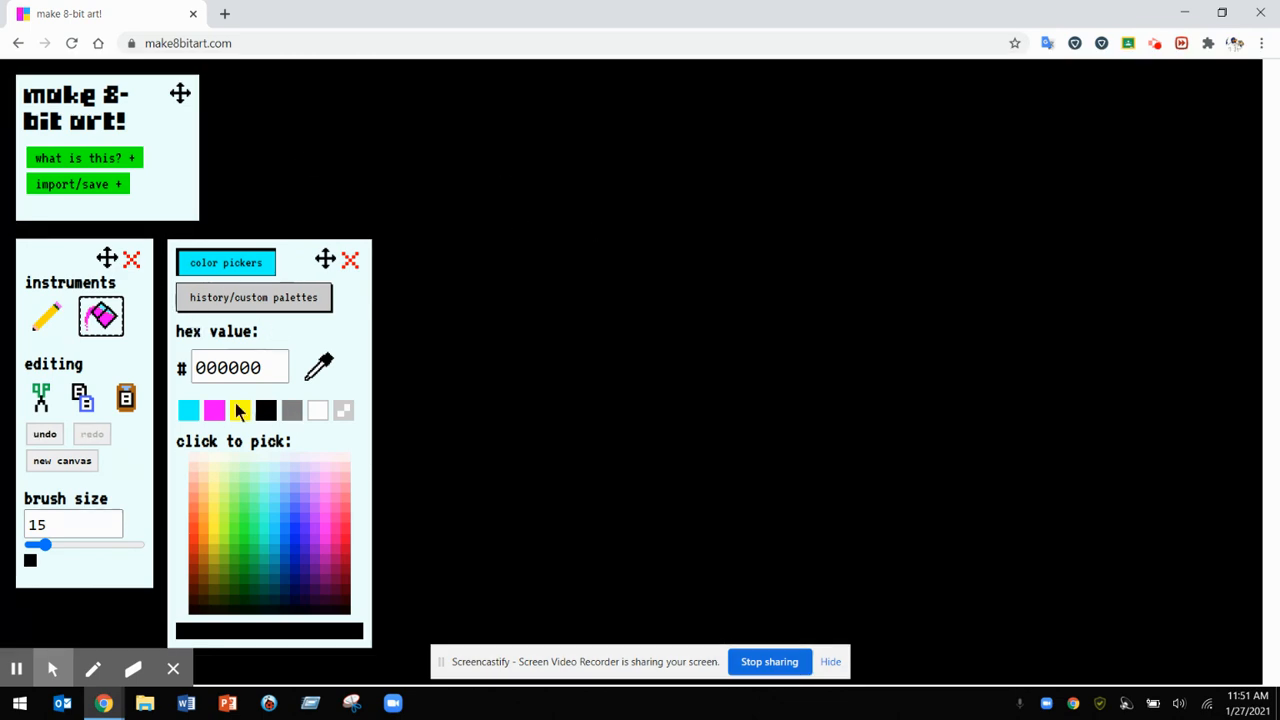
{"action": "left_click", "coordinate": [44, 435]}
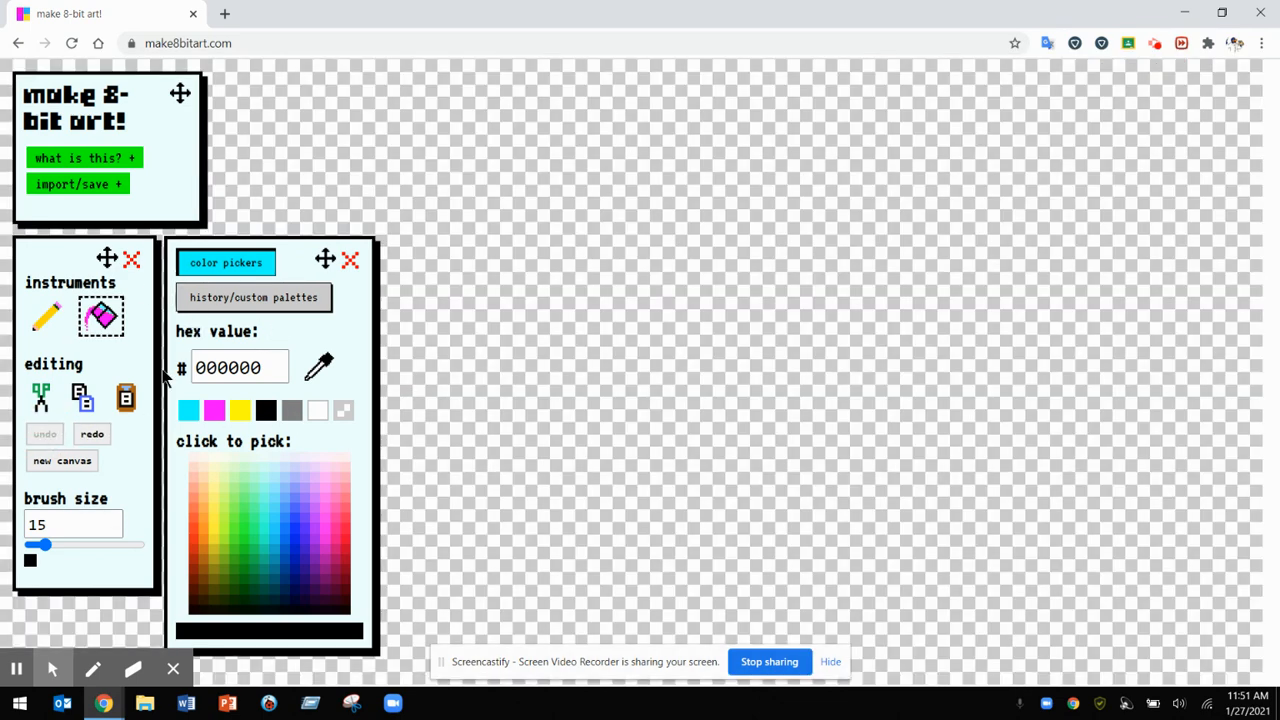
Set the brush size to 20.
{"action": "left_click", "coordinate": [43, 525]}
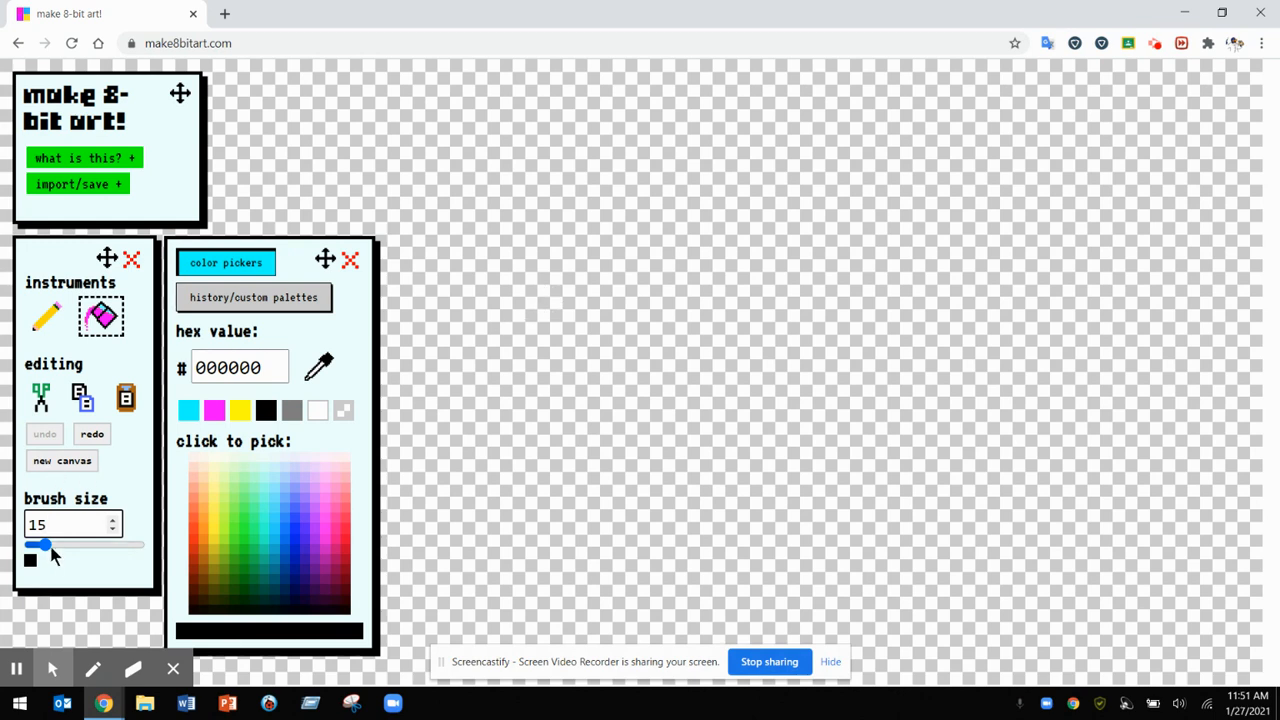
{"action": "left_click_drag", "start_coordinate": [43, 544], "coordinate": [107, 550]}
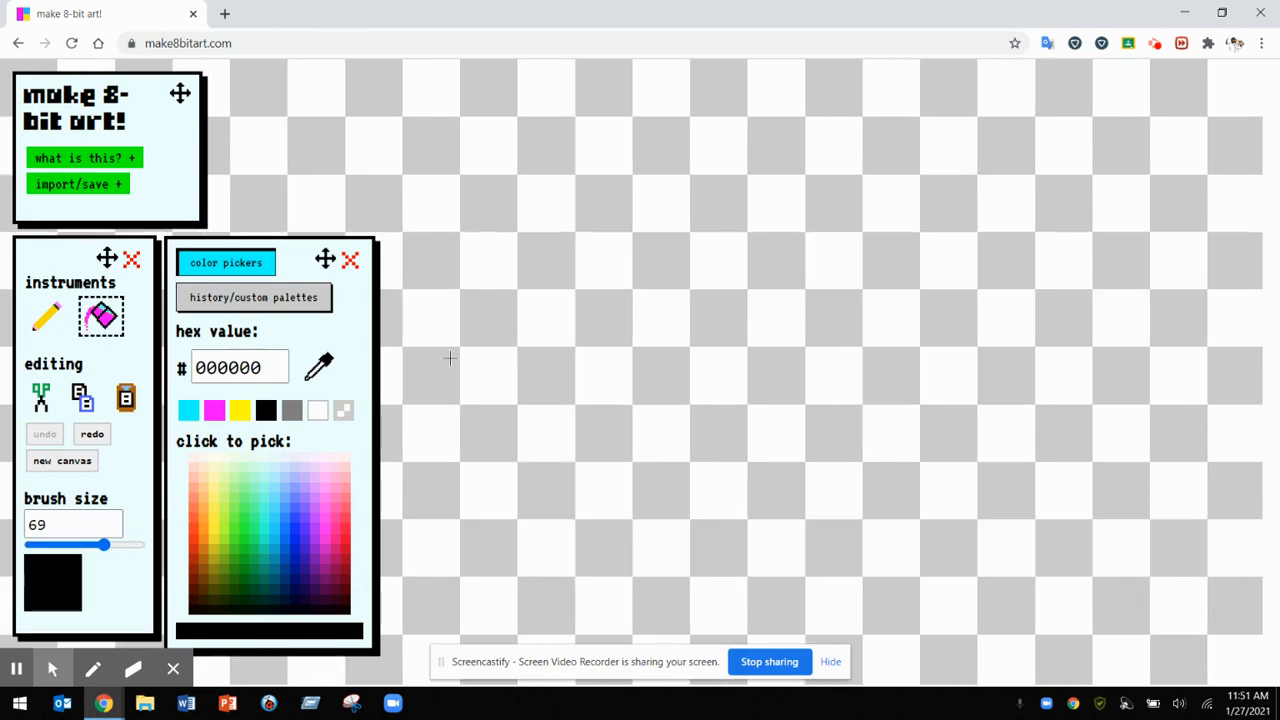
{"action": "left_click", "coordinate": [104, 550]}
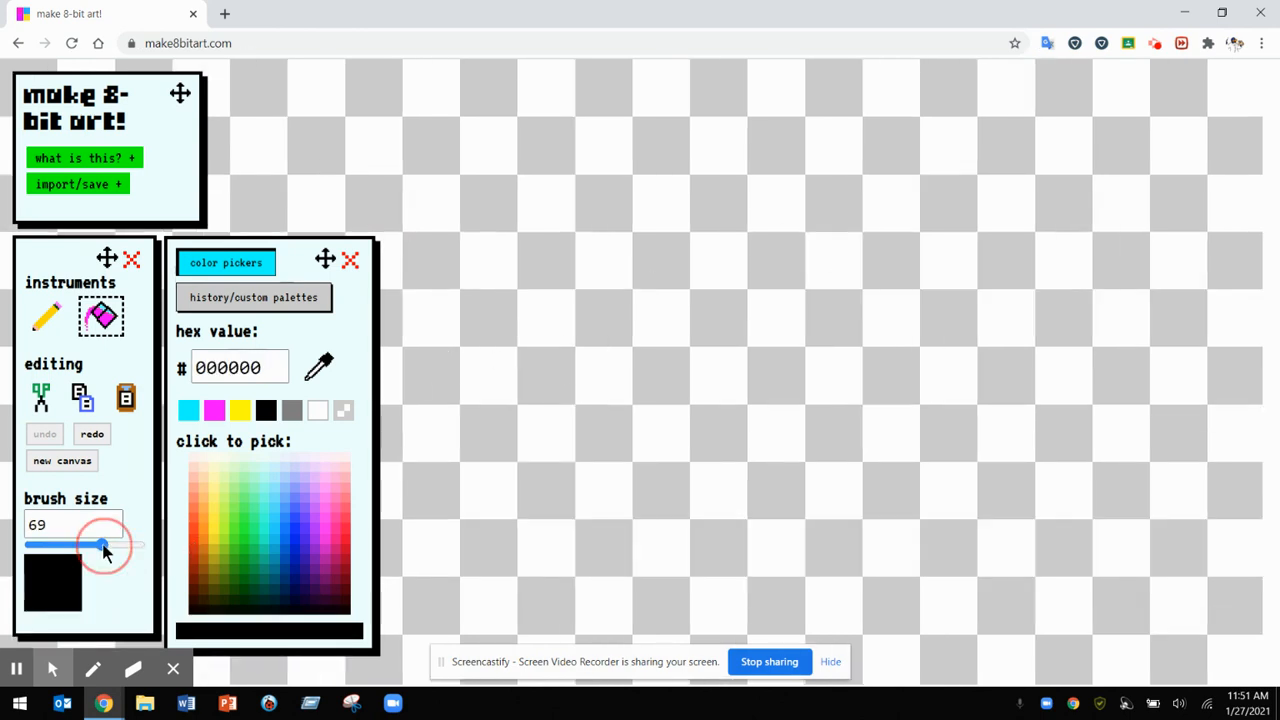
{"action": "mouse_move", "coordinate": [104, 550]}
{"action": "left_mouse_down"}
{"action": "mouse_move", "coordinate": [40, 552]}
{"action": "mouse_move", "coordinate": [60, 556]}
{"action": "left_mouse_up"}
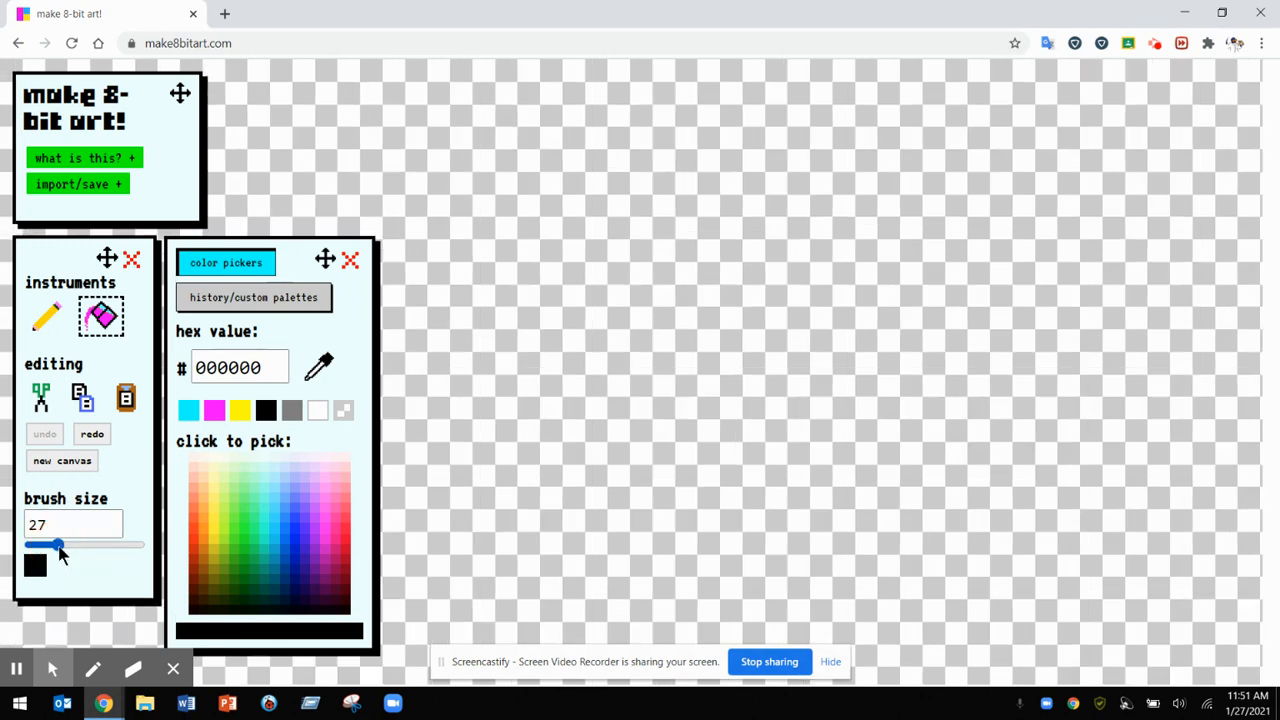
{"action": "left_click", "coordinate": [113, 529]}
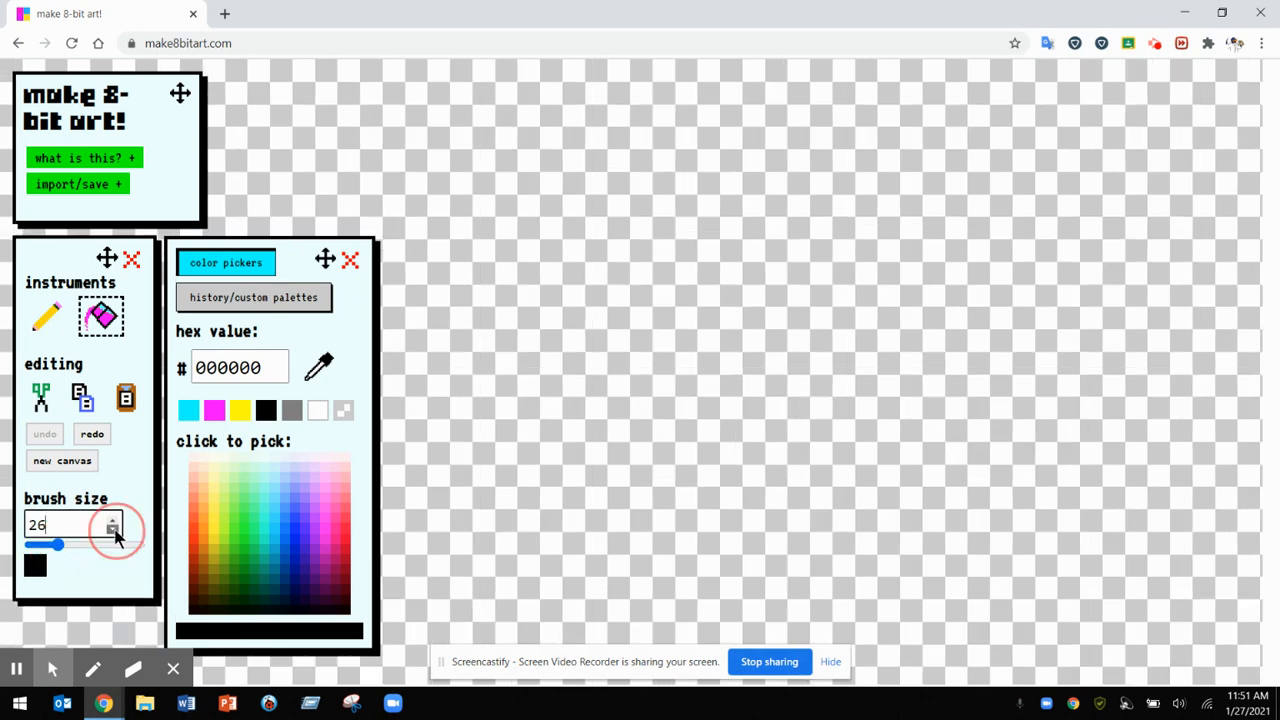
{"action": "left_click", "coordinate": [113, 529]}
{"action": "left_click", "coordinate": [113, 529]}
{"action": "left_click", "coordinate": [113, 529]}
{"action": "left_click", "coordinate": [113, 529]}
{"action": "left_click", "coordinate": [113, 529]}
{"action": "left_click", "coordinate": [113, 529]}
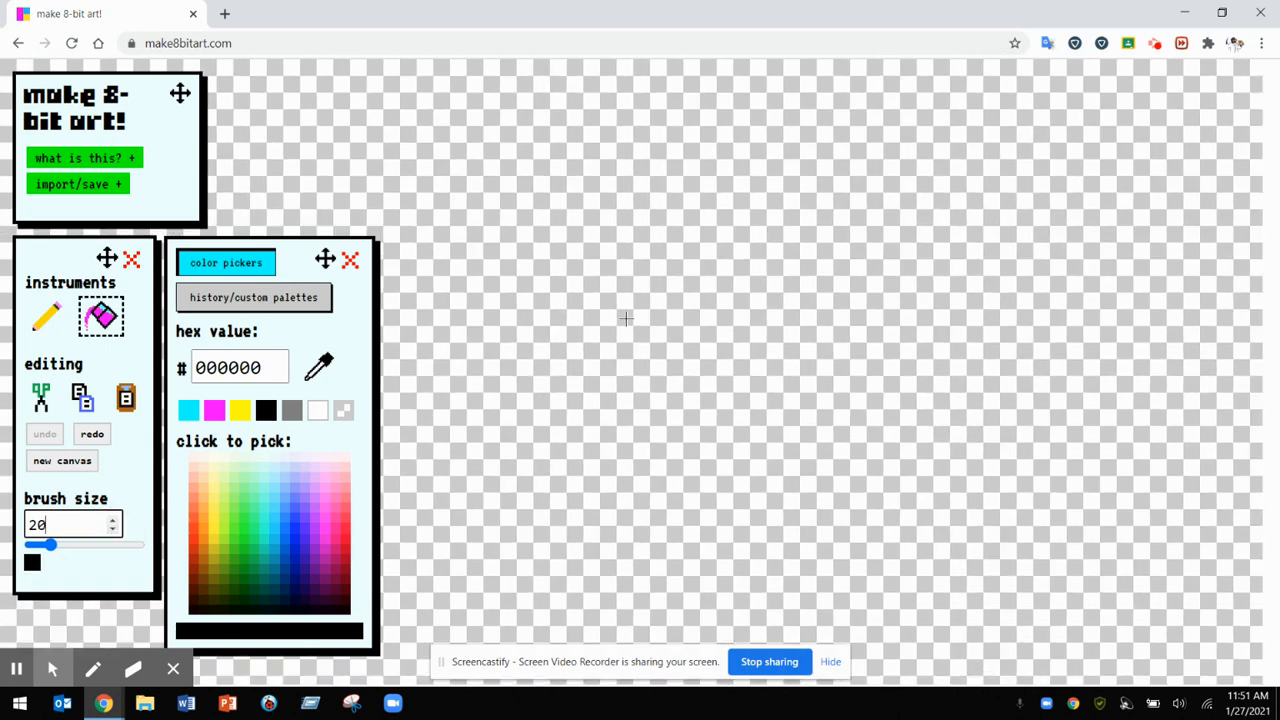
Draw a half-circle watermelon outline with a flat upper edge on the canvas, using the pencil in red-orange ec301a.
{"action": "left_click", "coordinate": [47, 318]}
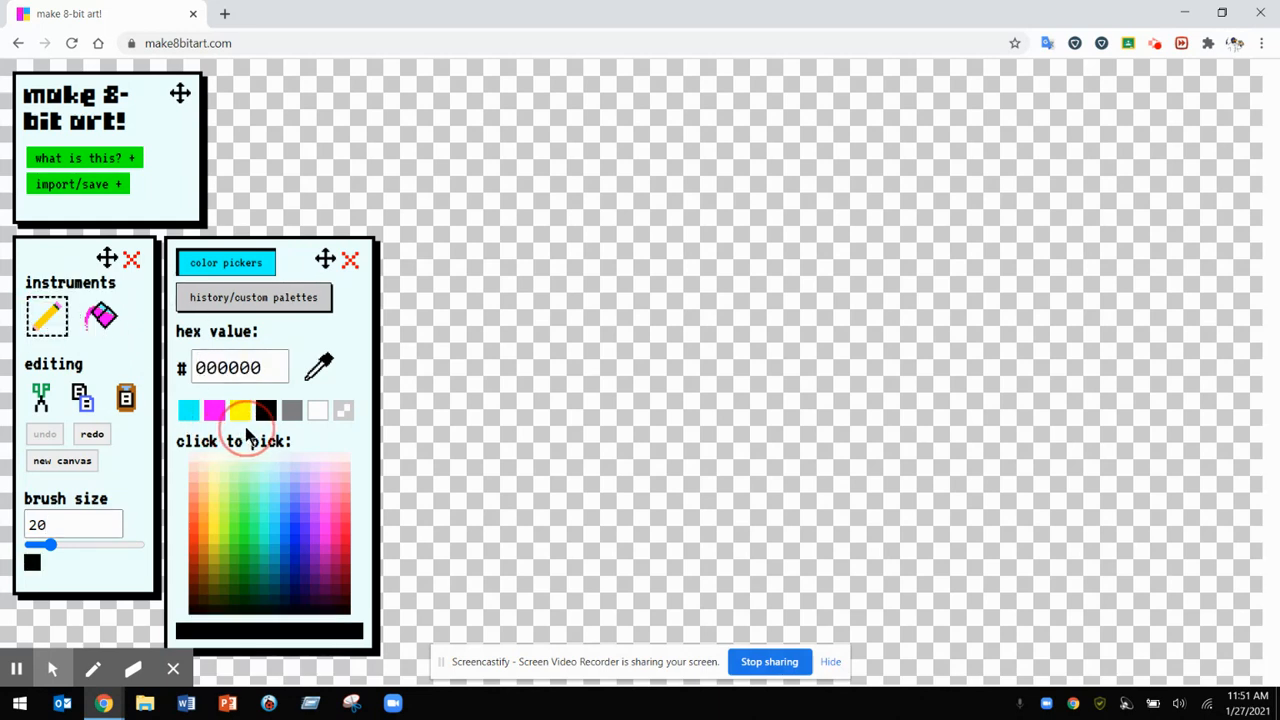
{"action": "left_click", "coordinate": [193, 540]}
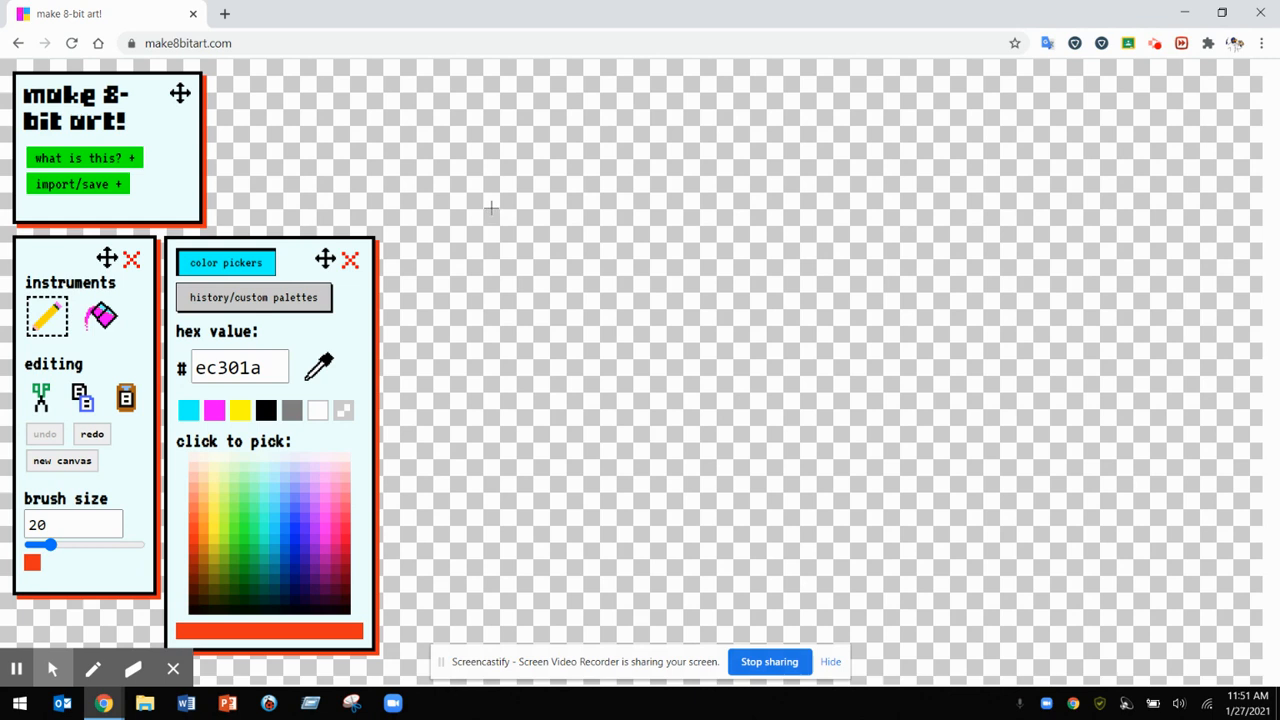
{"action": "mouse_move", "coordinate": [491, 233]}
{"action": "left_mouse_down"}
{"action": "mouse_move", "coordinate": [560, 229]}
{"action": "mouse_move", "coordinate": [938, 217]}
{"action": "left_mouse_up"}
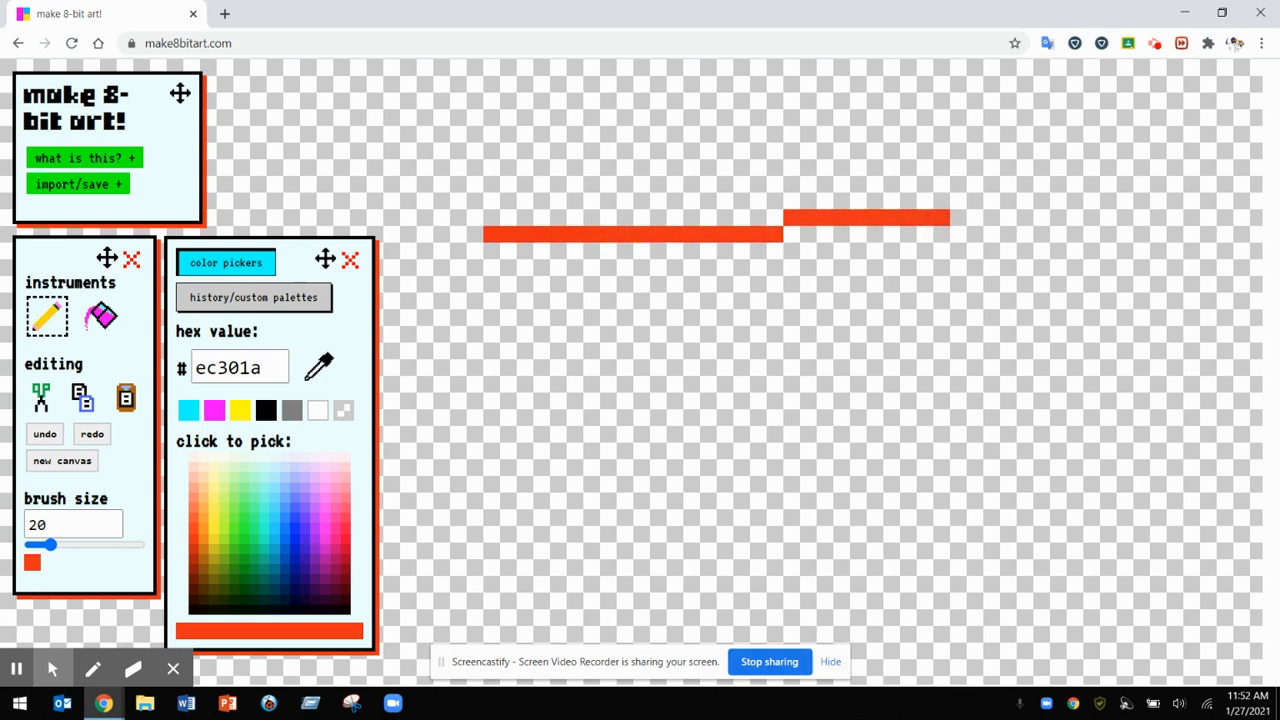
{"action": "mouse_move", "coordinate": [491, 218]}
{"action": "left_mouse_down"}
{"action": "mouse_move", "coordinate": [828, 234]}
{"action": "mouse_move", "coordinate": [620, 222]}
{"action": "mouse_move", "coordinate": [800, 220]}
{"action": "mouse_move", "coordinate": [490, 230]}
{"action": "mouse_move", "coordinate": [506, 351]}
{"action": "mouse_move", "coordinate": [643, 483]}
{"action": "mouse_move", "coordinate": [838, 449]}
{"action": "mouse_move", "coordinate": [940, 265]}
{"action": "mouse_move", "coordinate": [942, 216]}
{"action": "left_mouse_up"}
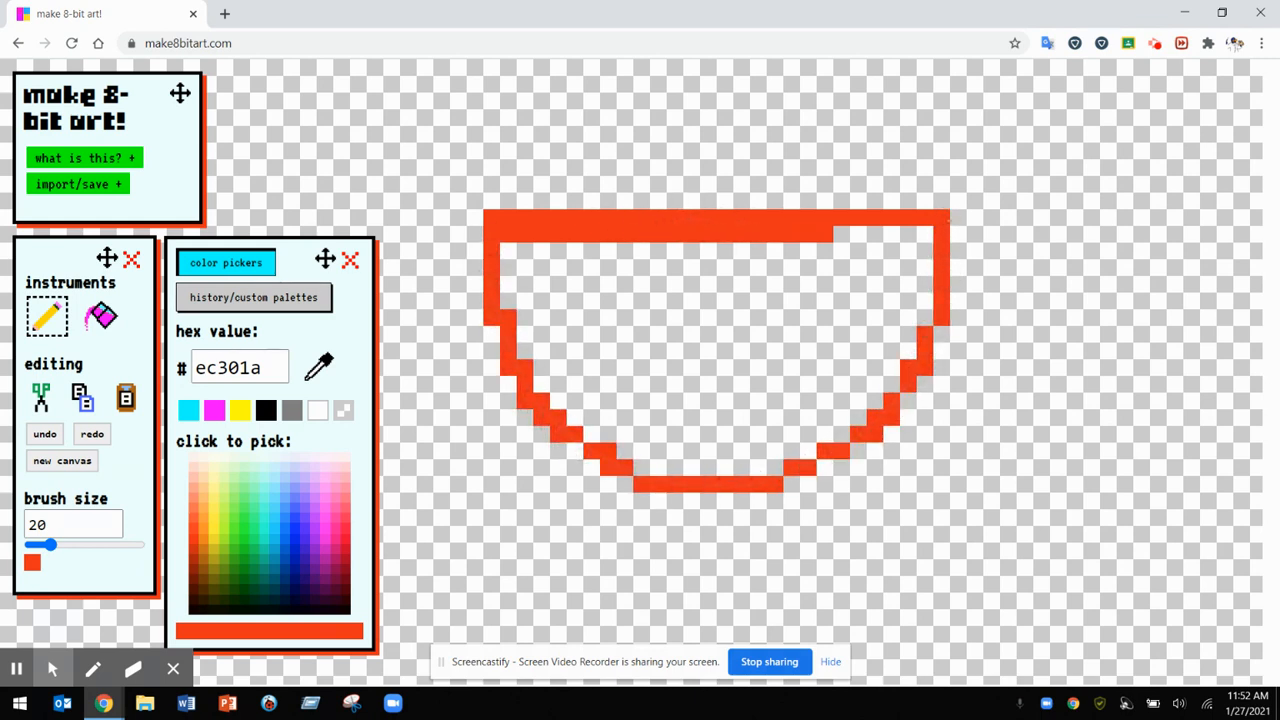
Erase the outline's pixels at the lower-right of the curve using the transparent color.
{"action": "left_click", "coordinate": [343, 411]}
{"action": "left_click", "coordinate": [796, 474]}
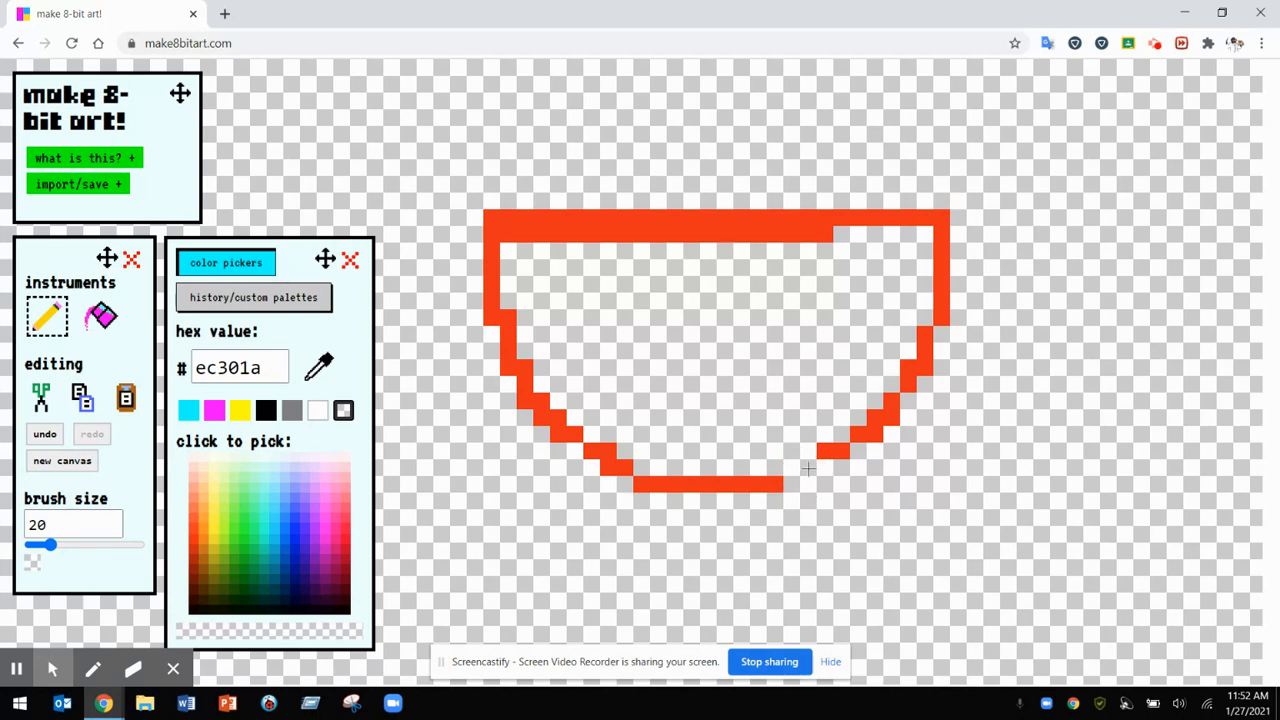
{"action": "right_click", "coordinate": [602, 326]}
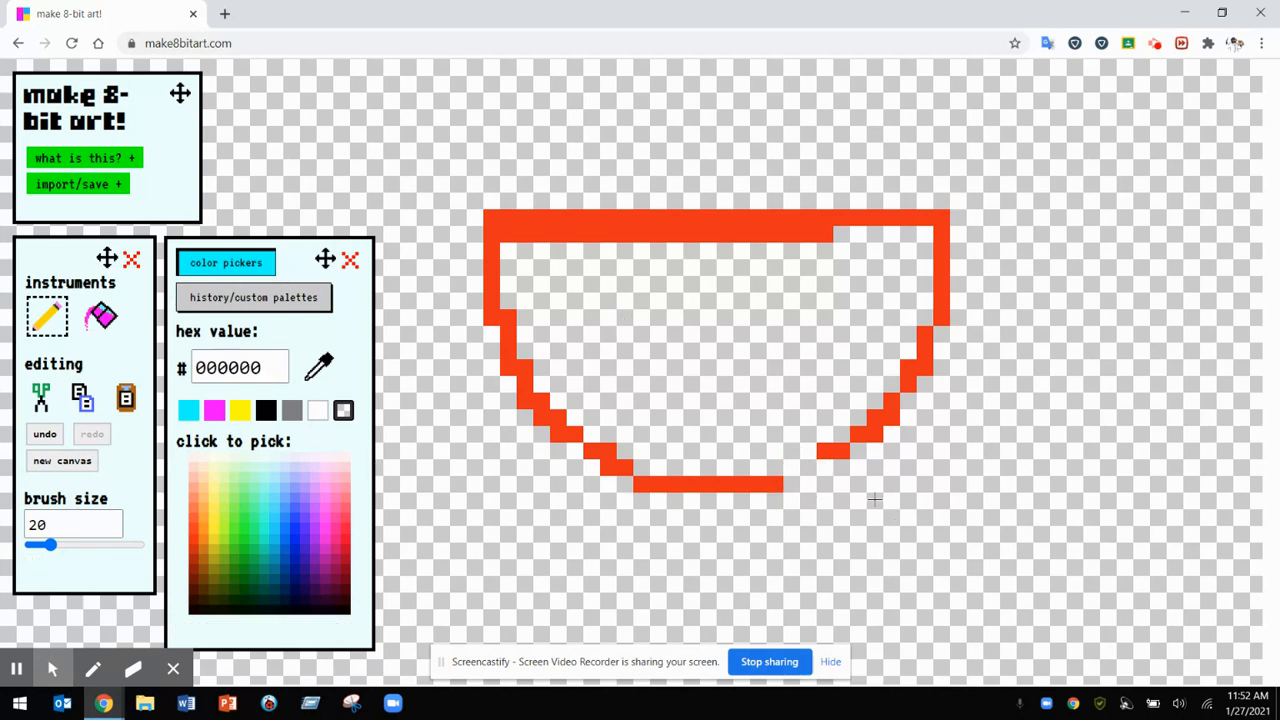
Sample the red-orange ec301a from the outline's upper edge with the eyedropper.
{"action": "left_click", "coordinate": [106, 326]}
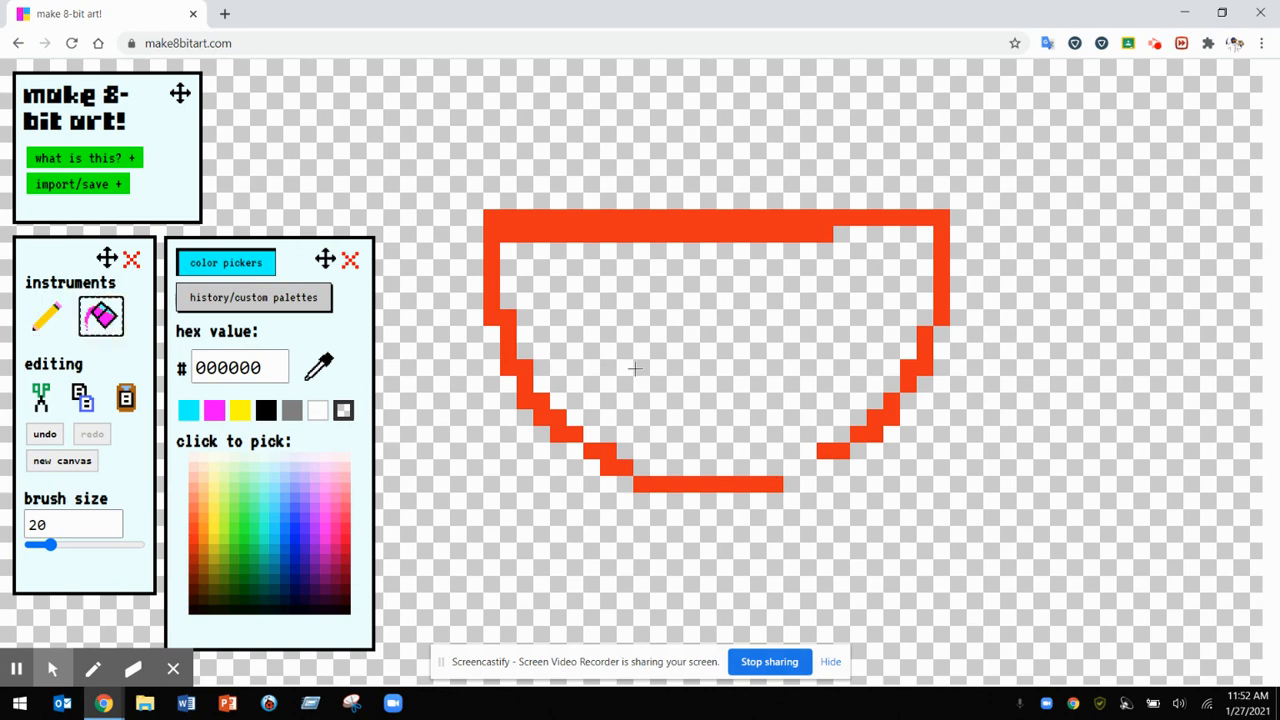
{"action": "left_click", "coordinate": [195, 535]}
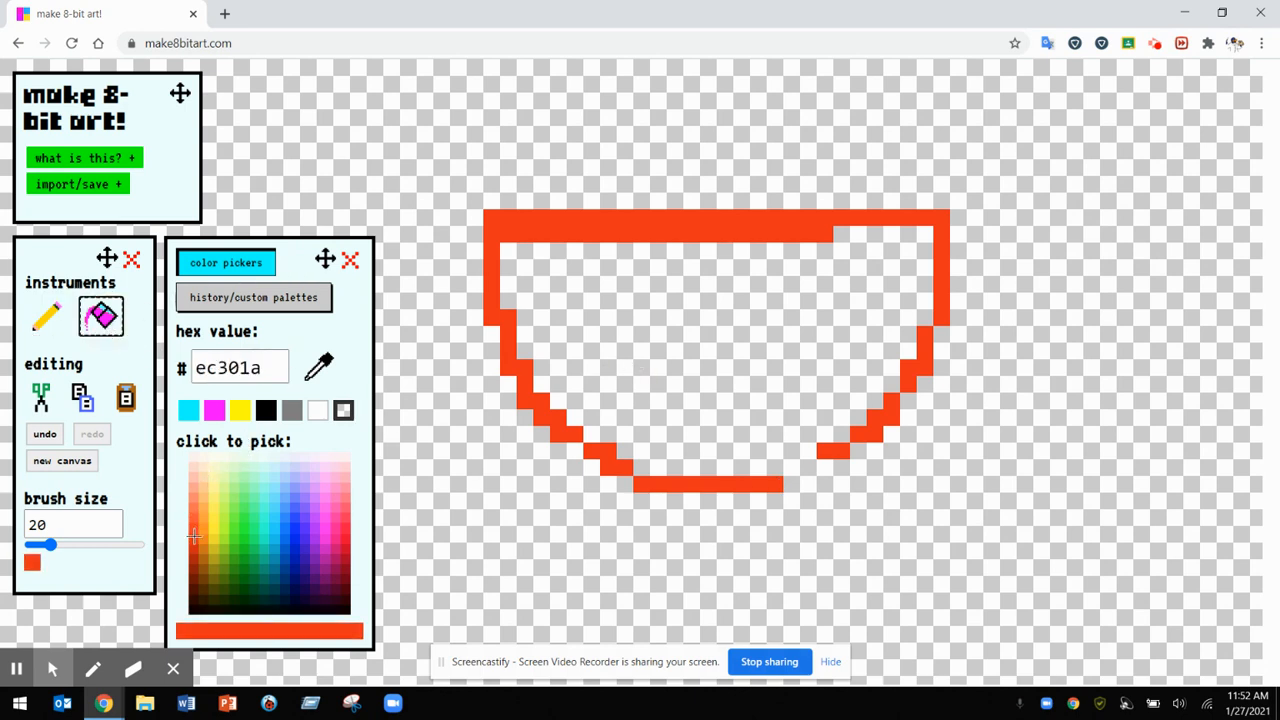
{"action": "left_click", "coordinate": [320, 366]}
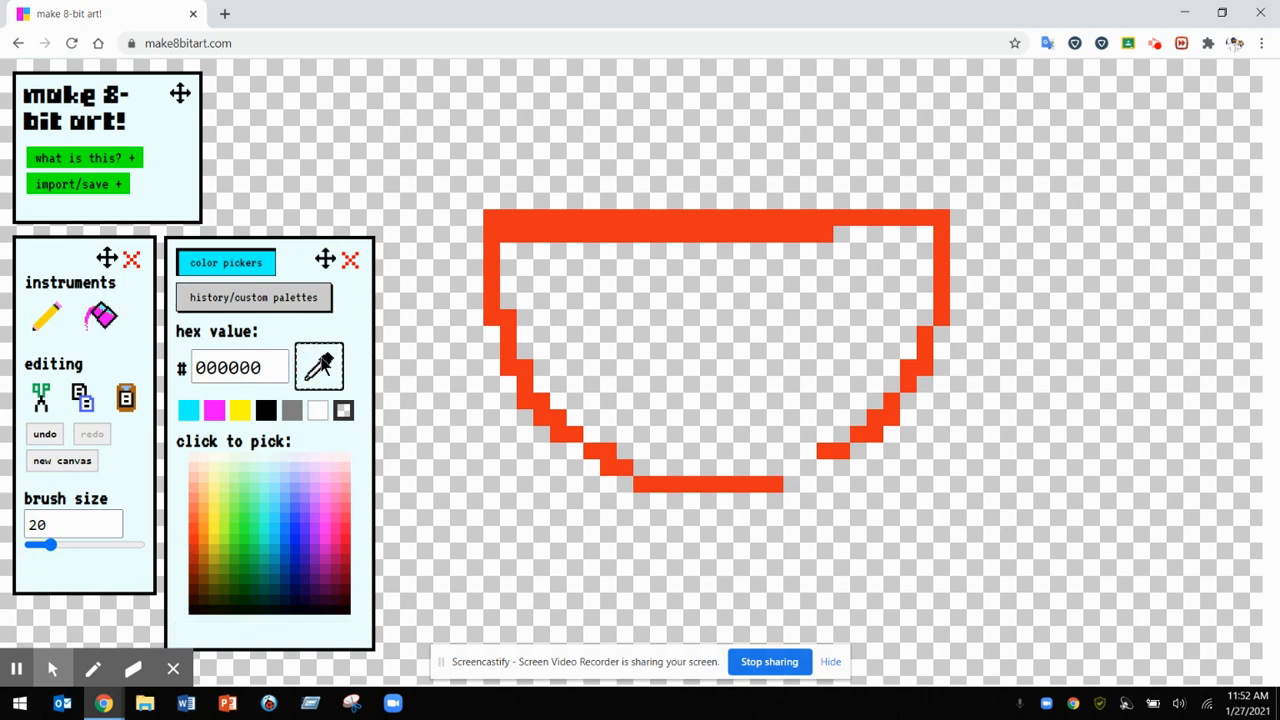
{"action": "left_click", "coordinate": [575, 222]}
{"action": "left_click", "coordinate": [325, 362]}
{"action": "left_click", "coordinate": [541, 226]}
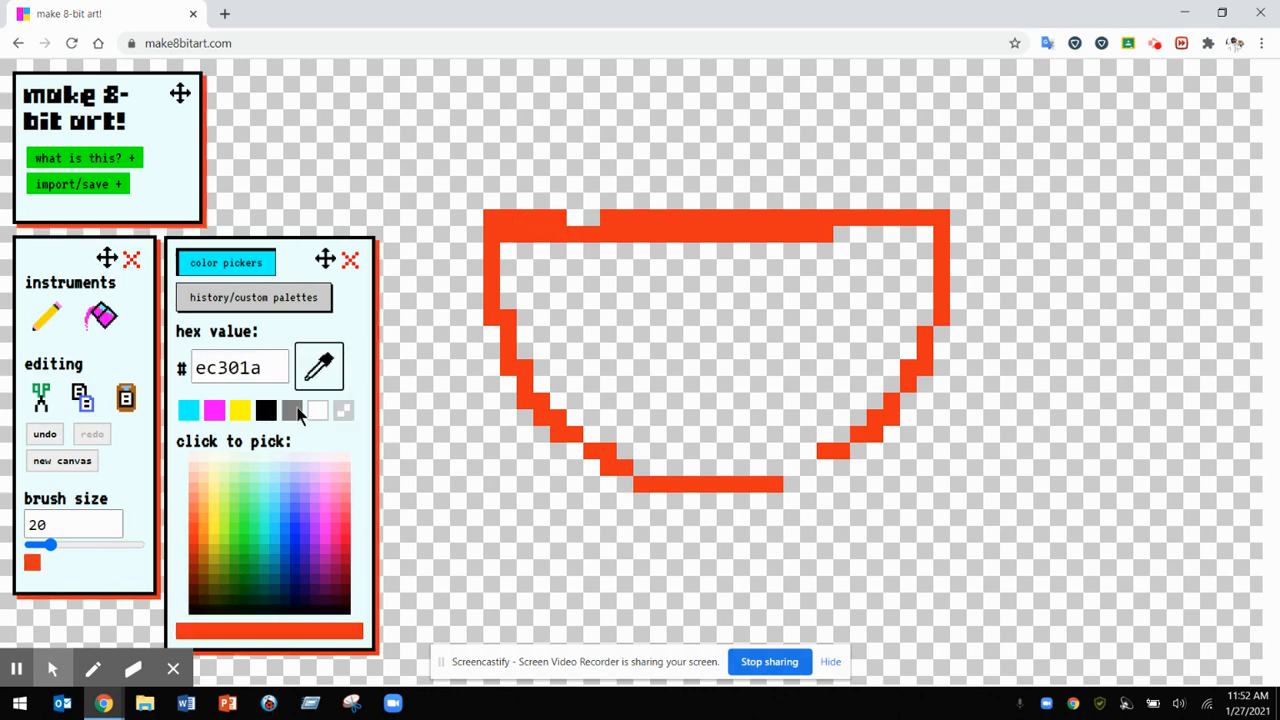
Try to bucket-fill the open half-circle outline with red-orange and undo the fill.
{"action": "left_click", "coordinate": [100, 318]}
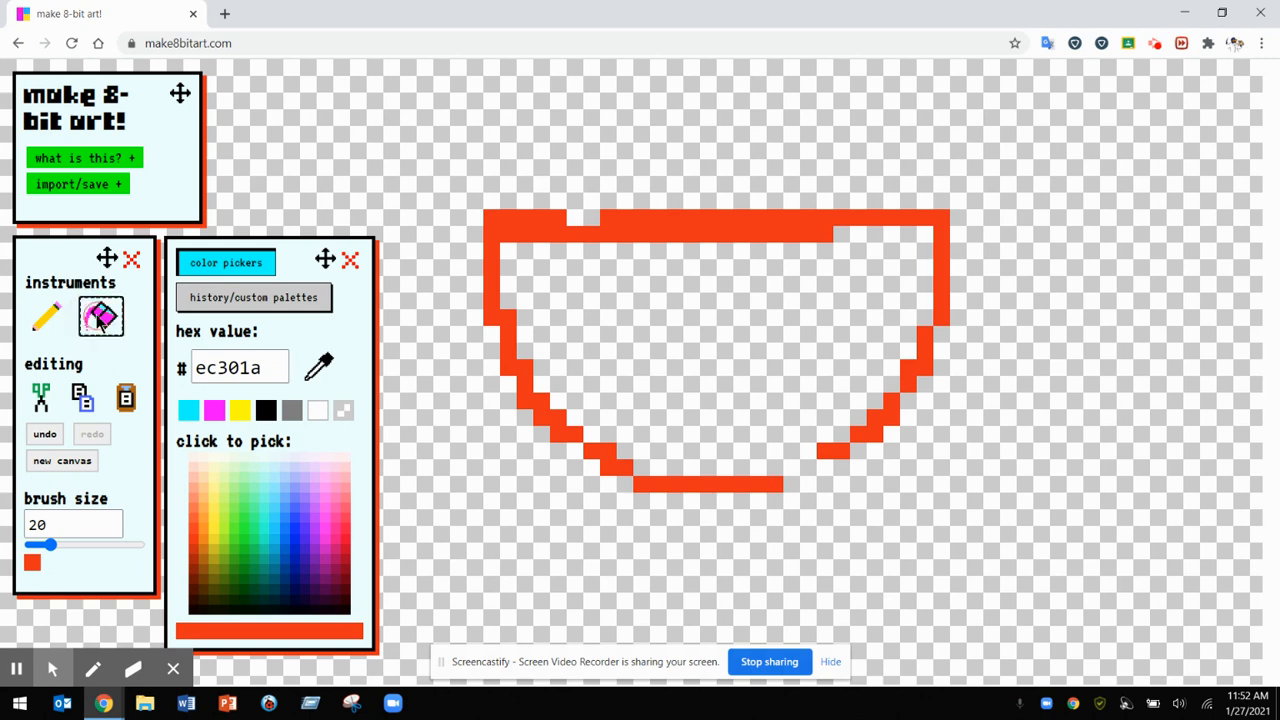
{"action": "left_click", "coordinate": [690, 300]}
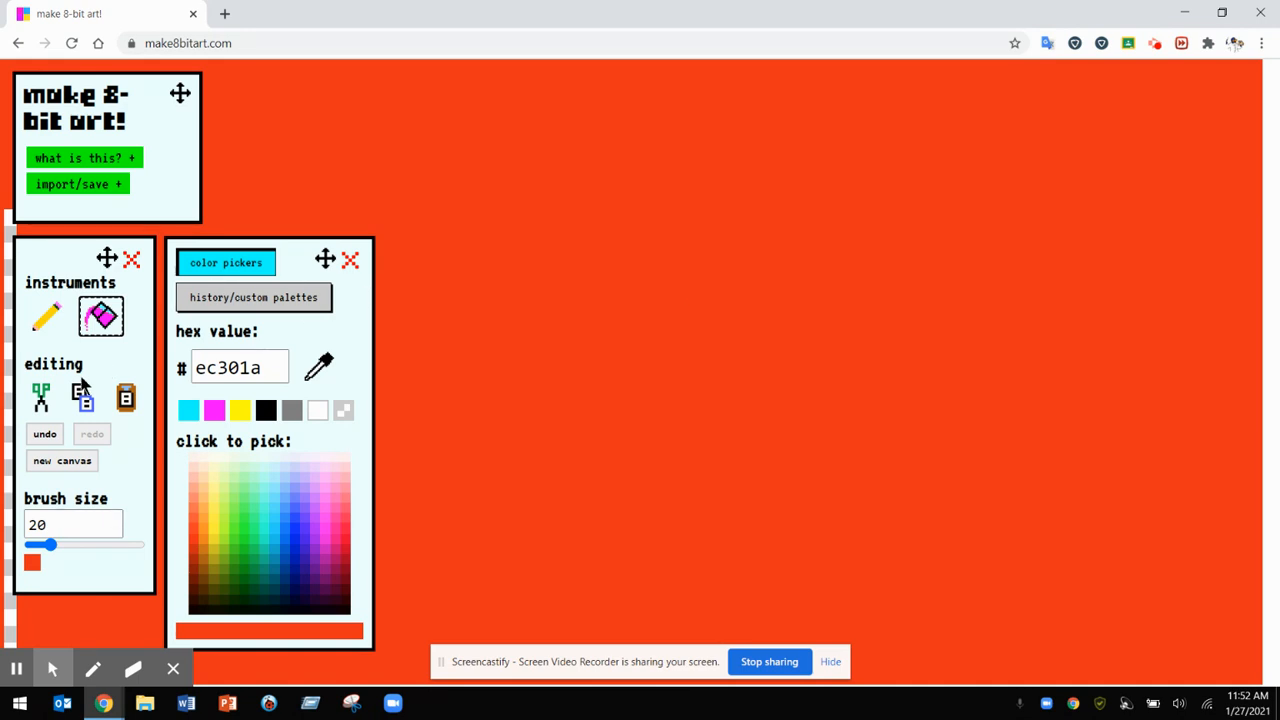
{"action": "left_click", "coordinate": [44, 436]}
Close the gaps in the upper edge and lower-right curve with the pencil and fill the half circle with red-orange.
{"action": "left_click", "coordinate": [46, 317]}
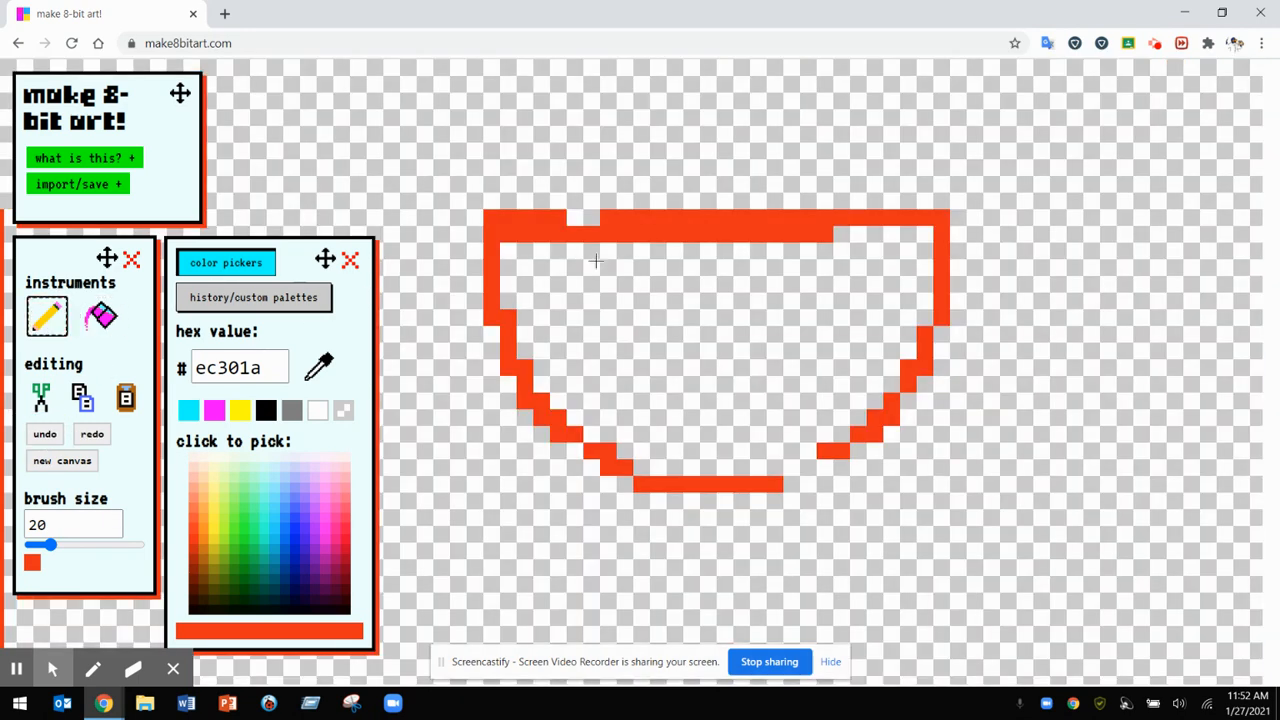
{"action": "left_click", "coordinate": [582, 224]}
{"action": "left_click_drag", "start_coordinate": [819, 464], "coordinate": [792, 482]}
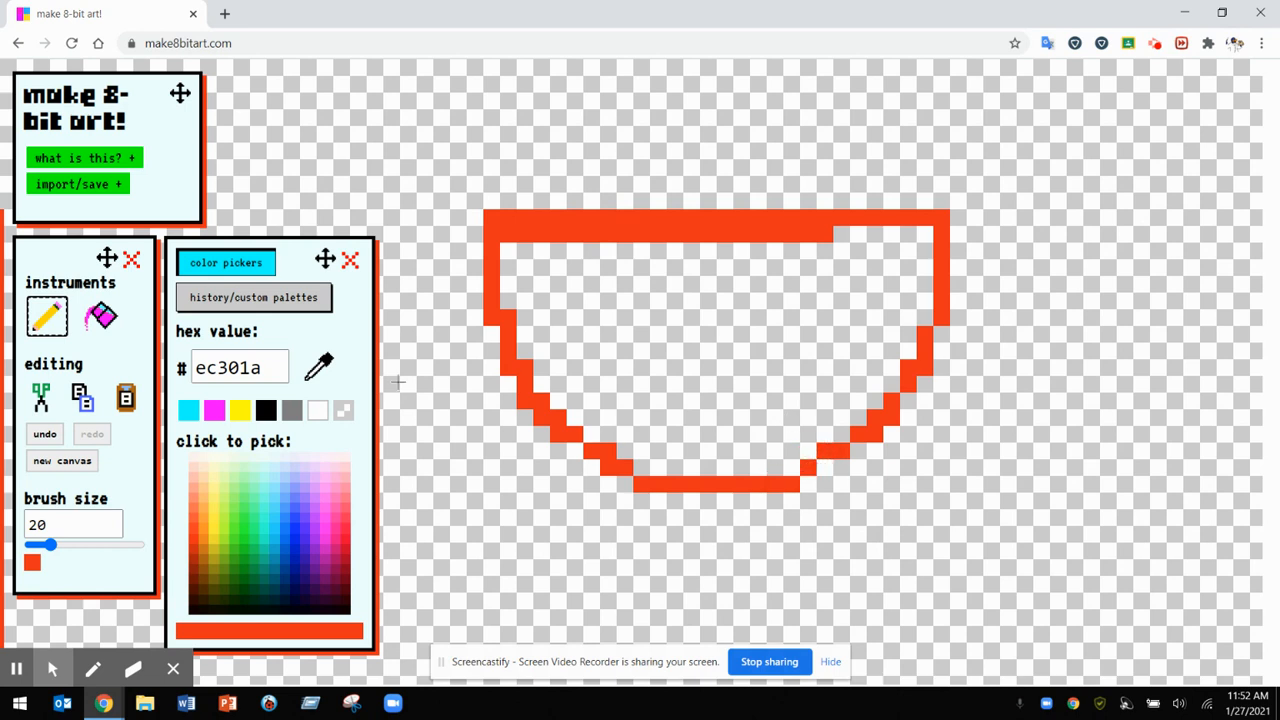
{"action": "left_click", "coordinate": [104, 316]}
{"action": "left_click", "coordinate": [680, 333]}
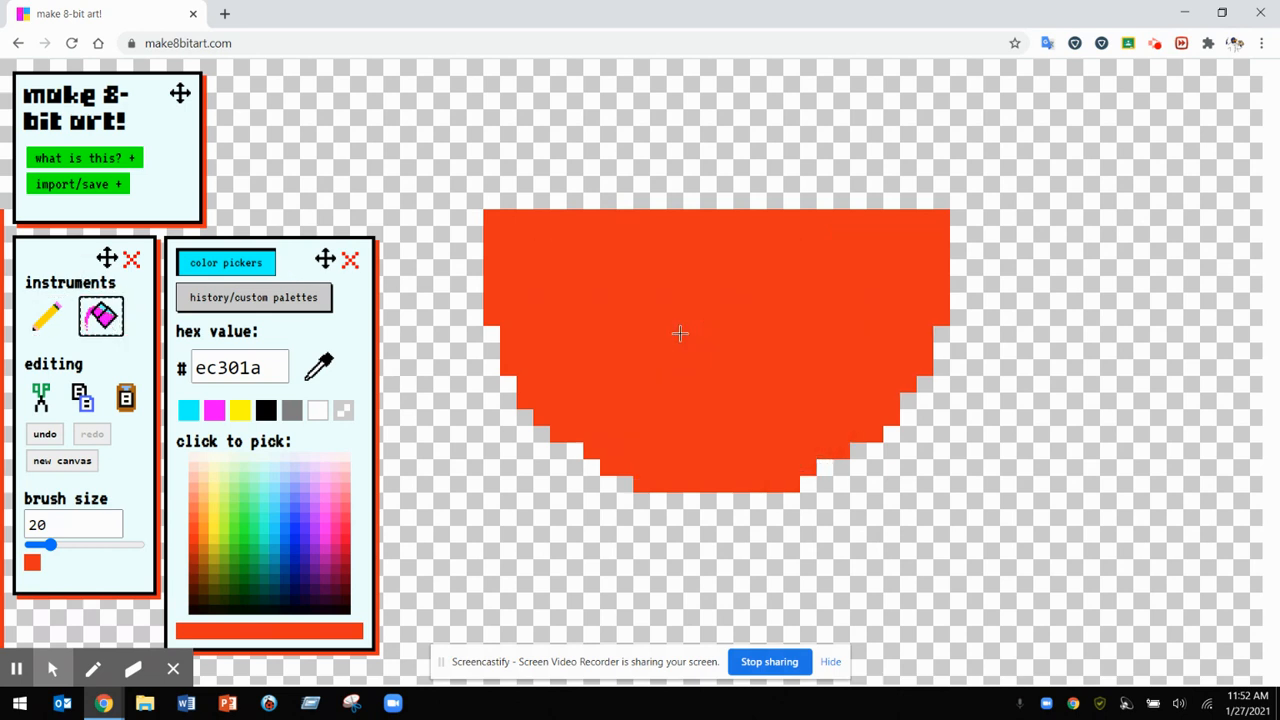
Draw a thick rind in green 54eb2c along the curved edge of the watermelon slice, filling the gaps within it.
{"action": "left_click_drag", "start_coordinate": [310, 540], "coordinate": [237, 541]}
{"action": "left_click", "coordinate": [52, 318]}
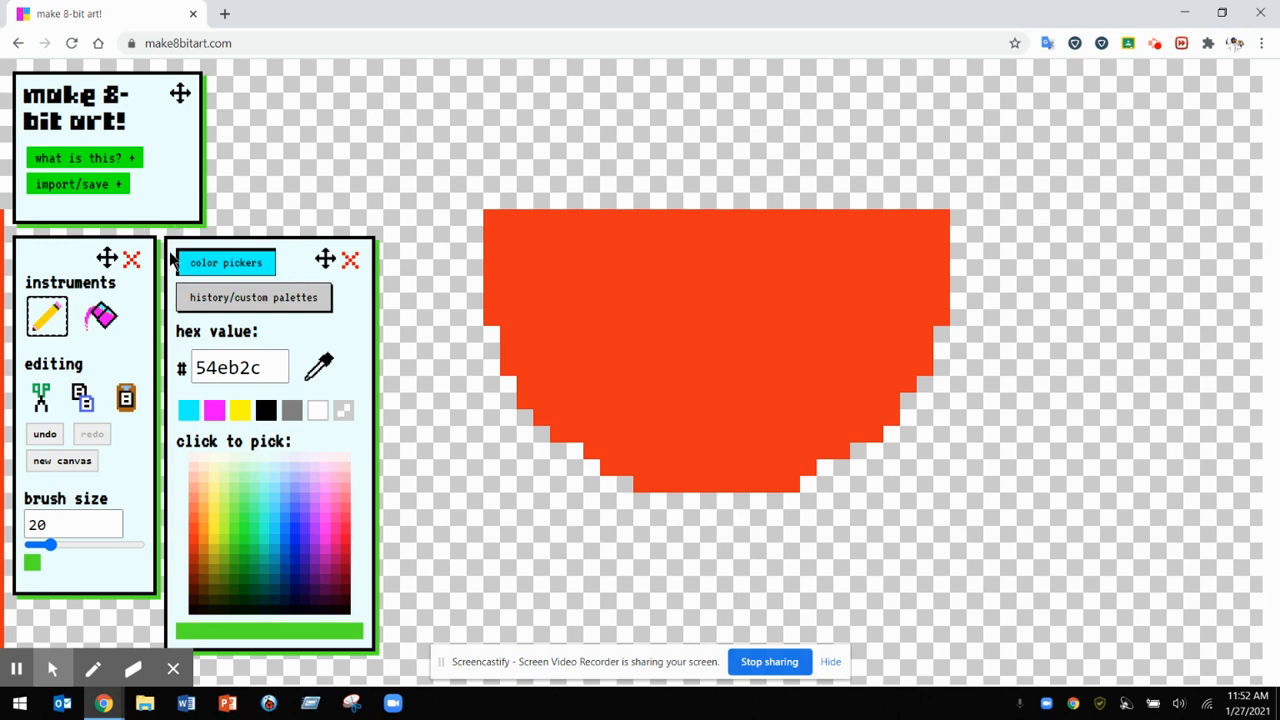
{"action": "mouse_move", "coordinate": [477, 217]}
{"action": "left_mouse_down"}
{"action": "mouse_move", "coordinate": [511, 387]}
{"action": "mouse_move", "coordinate": [626, 487]}
{"action": "mouse_move", "coordinate": [794, 503]}
{"action": "mouse_move", "coordinate": [828, 484]}
{"action": "mouse_move", "coordinate": [915, 394]}
{"action": "mouse_move", "coordinate": [955, 281]}
{"action": "mouse_move", "coordinate": [958, 216]}
{"action": "mouse_move", "coordinate": [957, 373]}
{"action": "mouse_move", "coordinate": [871, 482]}
{"action": "mouse_move", "coordinate": [750, 524]}
{"action": "mouse_move", "coordinate": [668, 515]}
{"action": "mouse_move", "coordinate": [603, 494]}
{"action": "mouse_move", "coordinate": [543, 451]}
{"action": "mouse_move", "coordinate": [499, 372]}
{"action": "mouse_move", "coordinate": [482, 285]}
{"action": "left_mouse_up"}
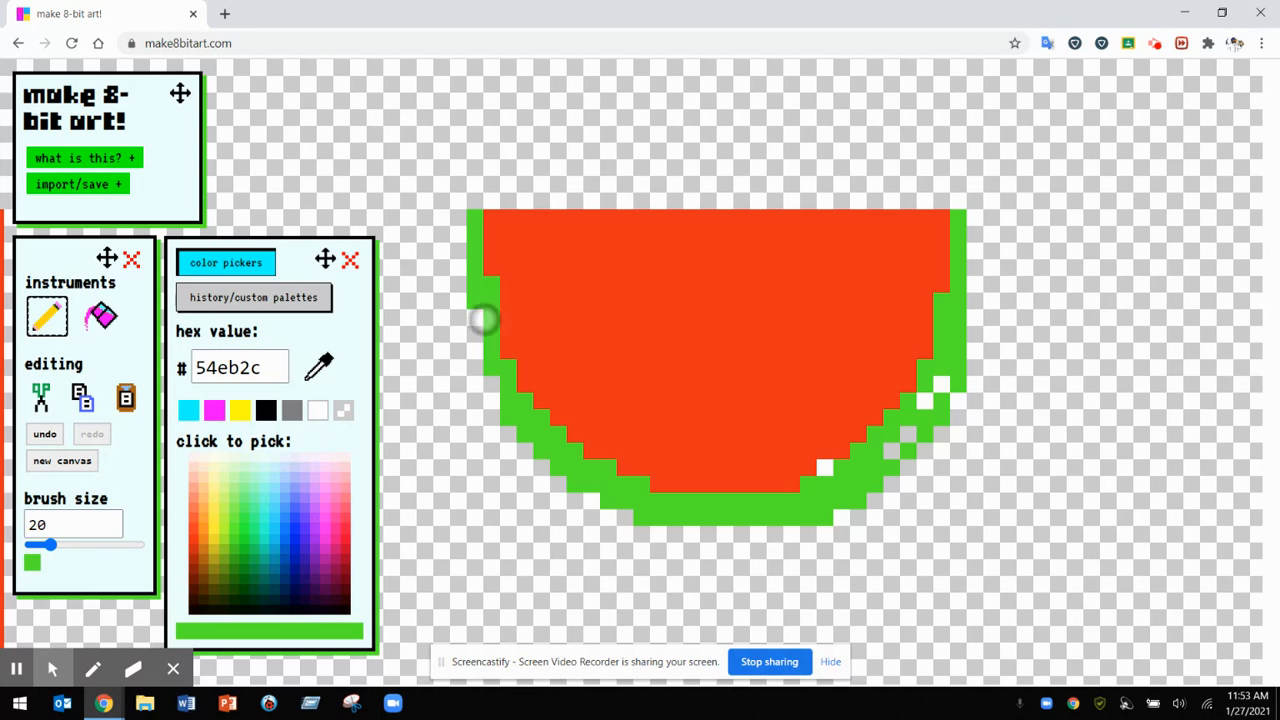
{"action": "left_click_drag", "start_coordinate": [837, 480], "coordinate": [945, 380]}
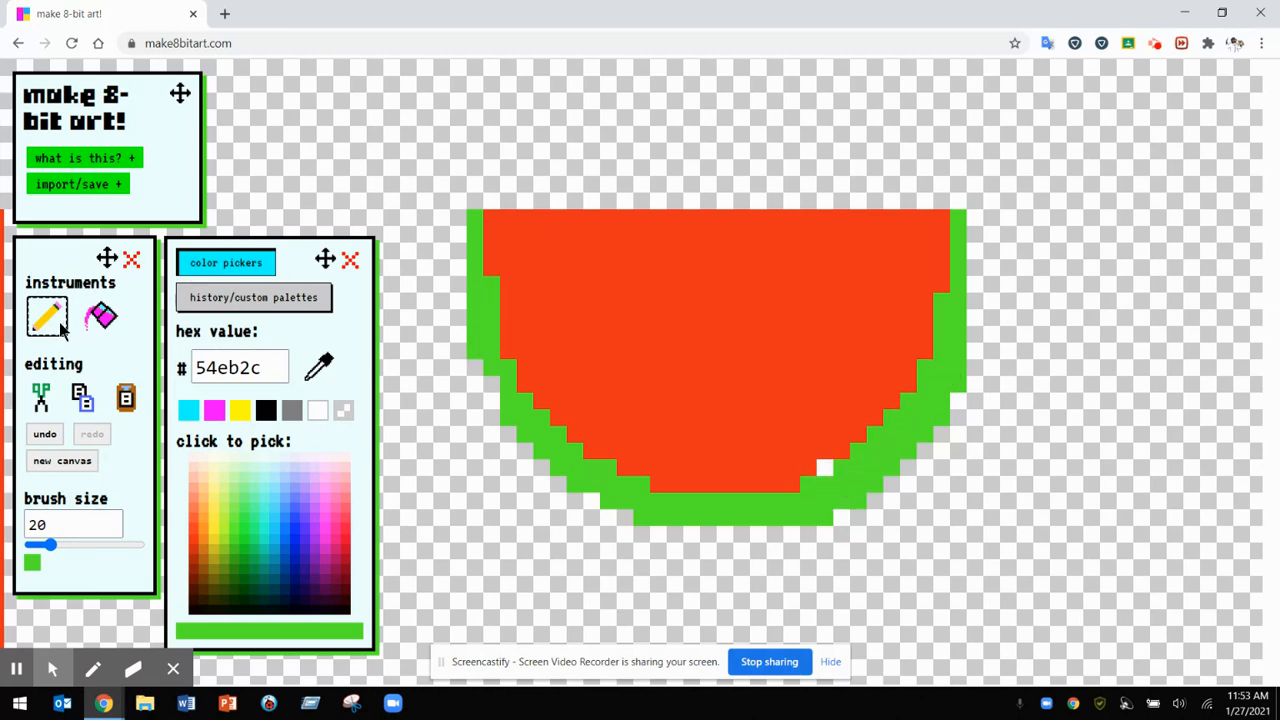
Sample the red-orange of the flesh and paint over the white pixel between the flesh and the lower-right rind.
{"action": "left_click", "coordinate": [321, 369]}
{"action": "left_click", "coordinate": [589, 306]}
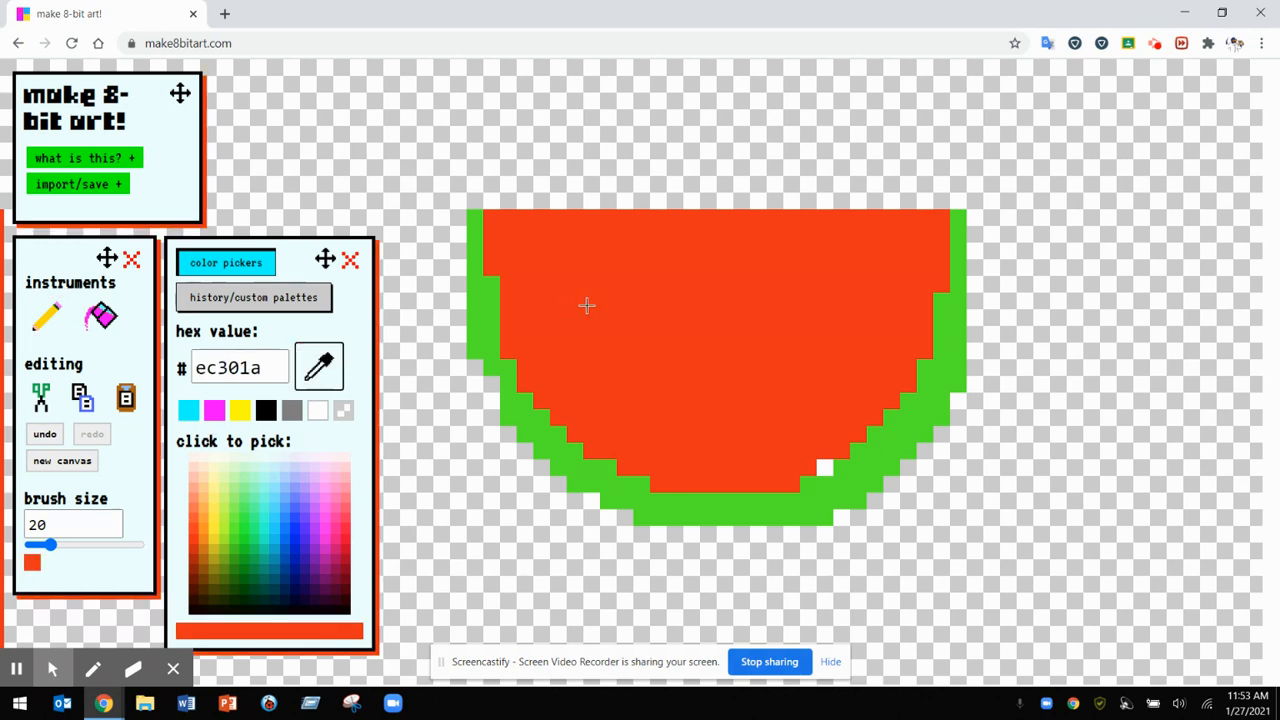
{"action": "left_click", "coordinate": [826, 467]}
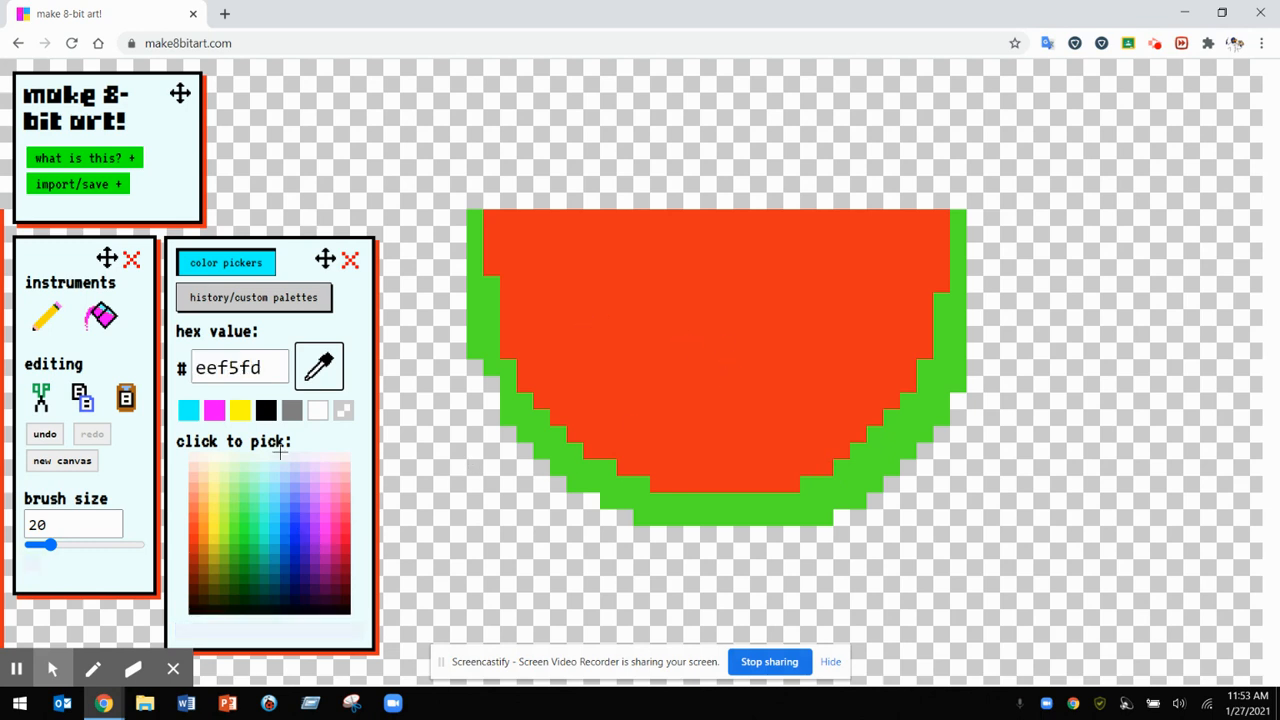
Draw thirteen small black seeds, mostly two pixels tall, scattered across the red flesh of the watermelon slice.
{"action": "left_click", "coordinate": [266, 414]}
{"action": "left_click", "coordinate": [541, 259]}
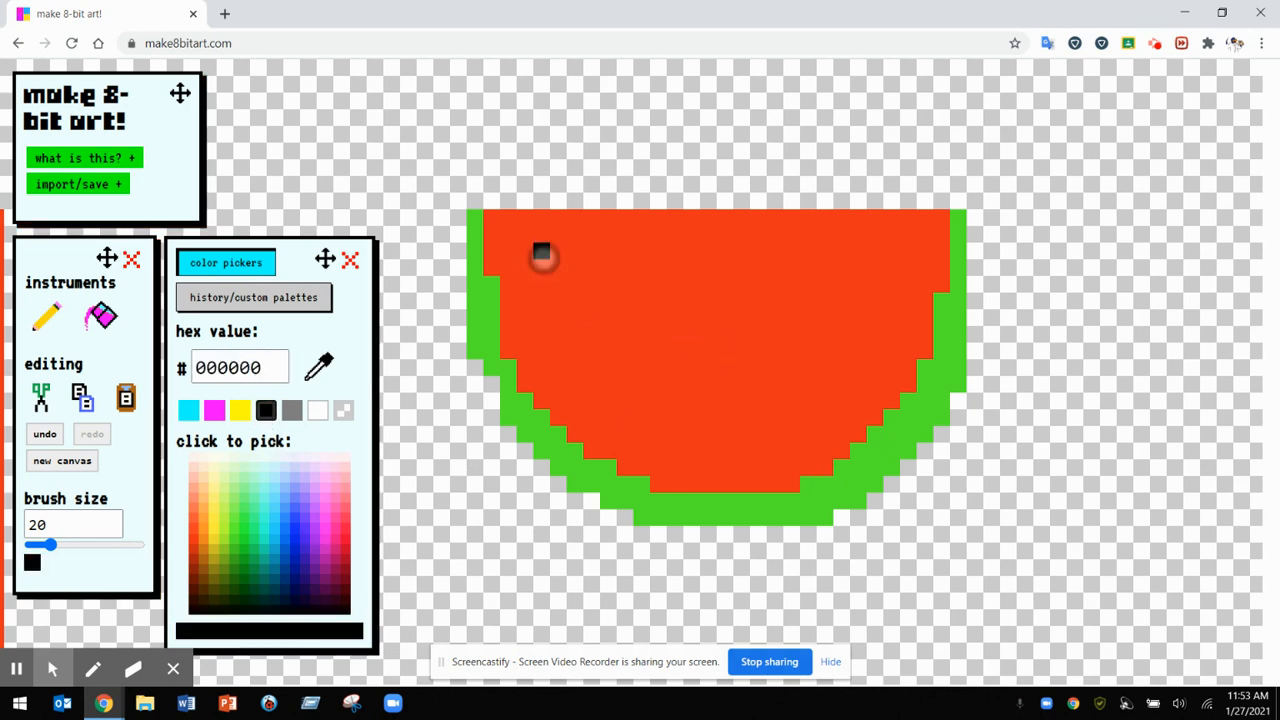
{"action": "left_click", "coordinate": [591, 292]}
{"action": "left_click", "coordinate": [557, 342]}
{"action": "left_click_drag", "start_coordinate": [625, 367], "coordinate": [625, 417]}
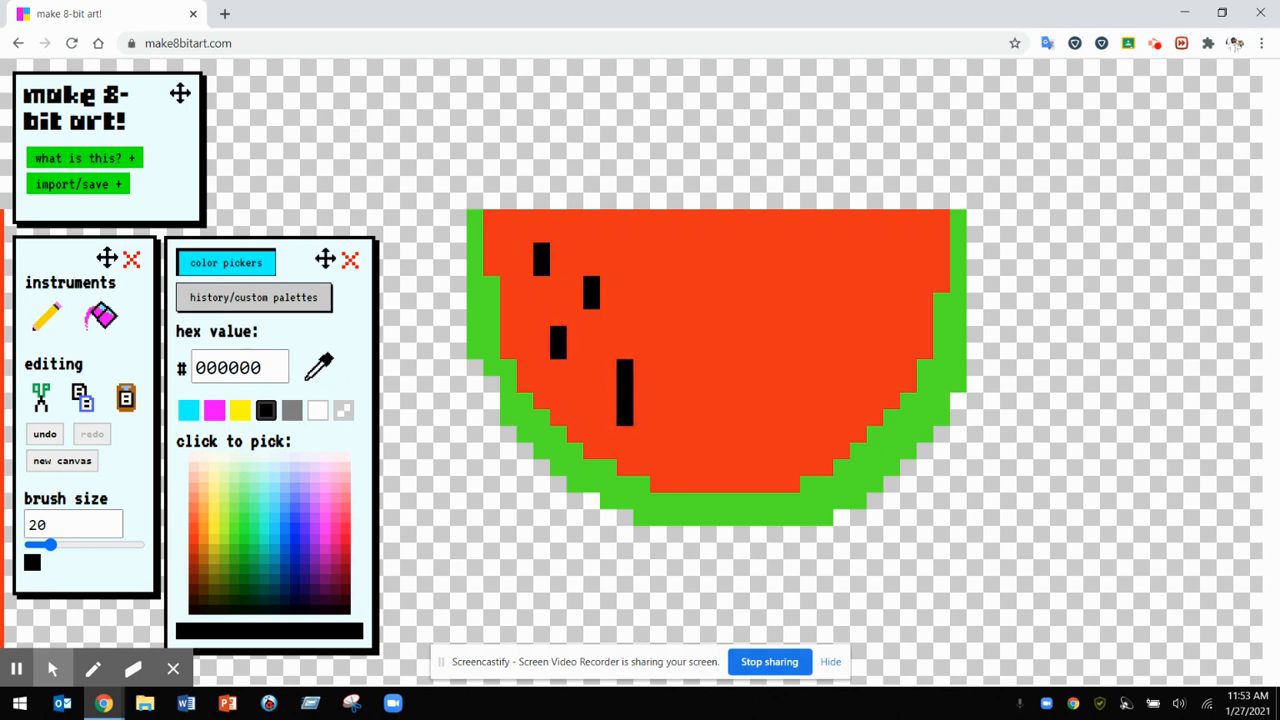
{"action": "left_click", "coordinate": [674, 259]}
{"action": "left_click", "coordinate": [691, 359]}
{"action": "left_click_drag", "start_coordinate": [691, 450], "coordinate": [708, 467]}
{"action": "left_click", "coordinate": [757, 259]}
{"action": "left_click", "coordinate": [774, 392]}
{"action": "left_click", "coordinate": [841, 309]}
{"action": "left_click", "coordinate": [808, 259]}
{"action": "left_click", "coordinate": [824, 392]}
{"action": "left_click", "coordinate": [891, 275]}
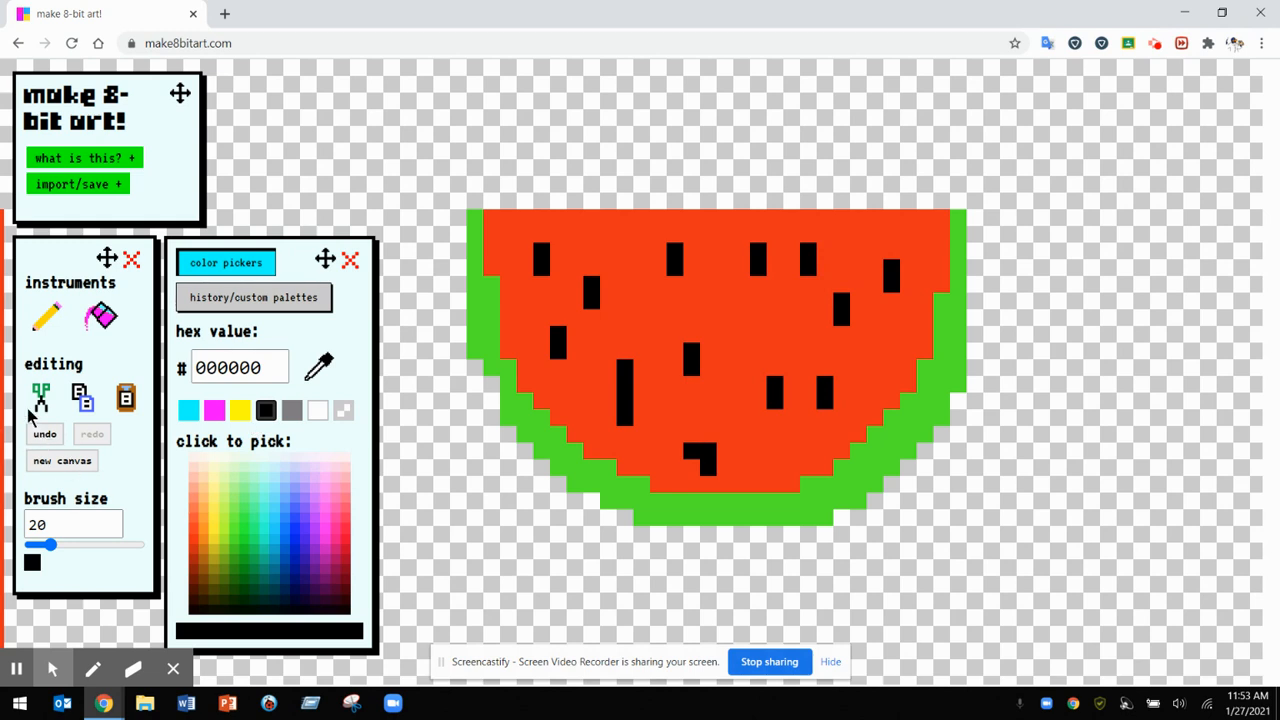
Erase the lower two pixels of the overlong seed in the flesh with the transparent color.
{"action": "left_click", "coordinate": [345, 413]}
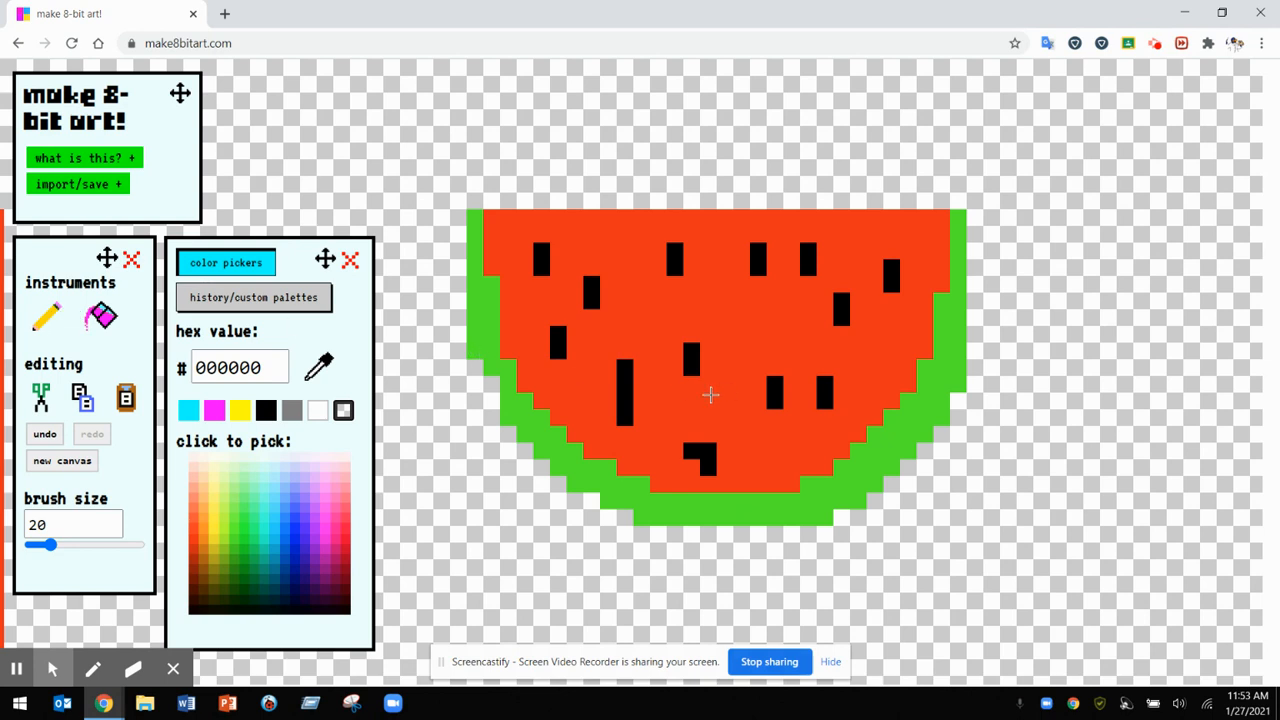
{"action": "left_click_drag", "start_coordinate": [621, 418], "coordinate": [622, 405]}
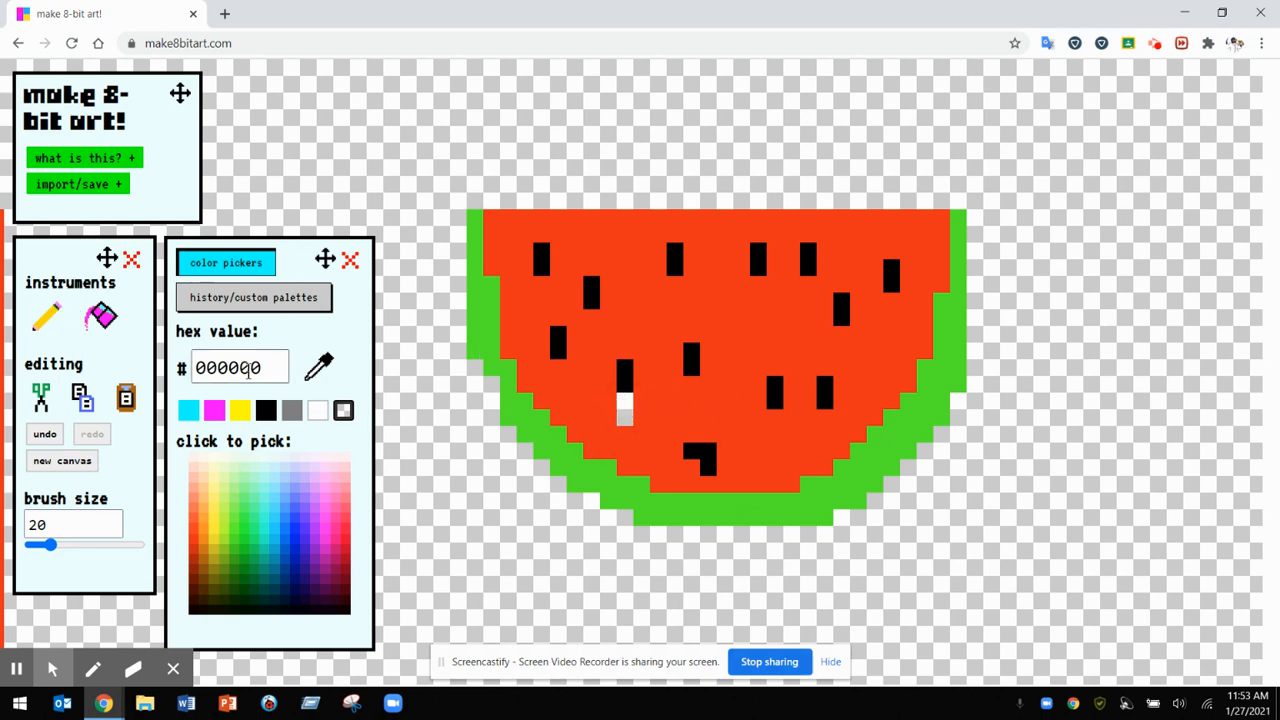
Sample the red-orange of the flesh and paint over the erased pixels below the seed and the extra pixel beside the lowest seed.
{"action": "left_click", "coordinate": [47, 316]}
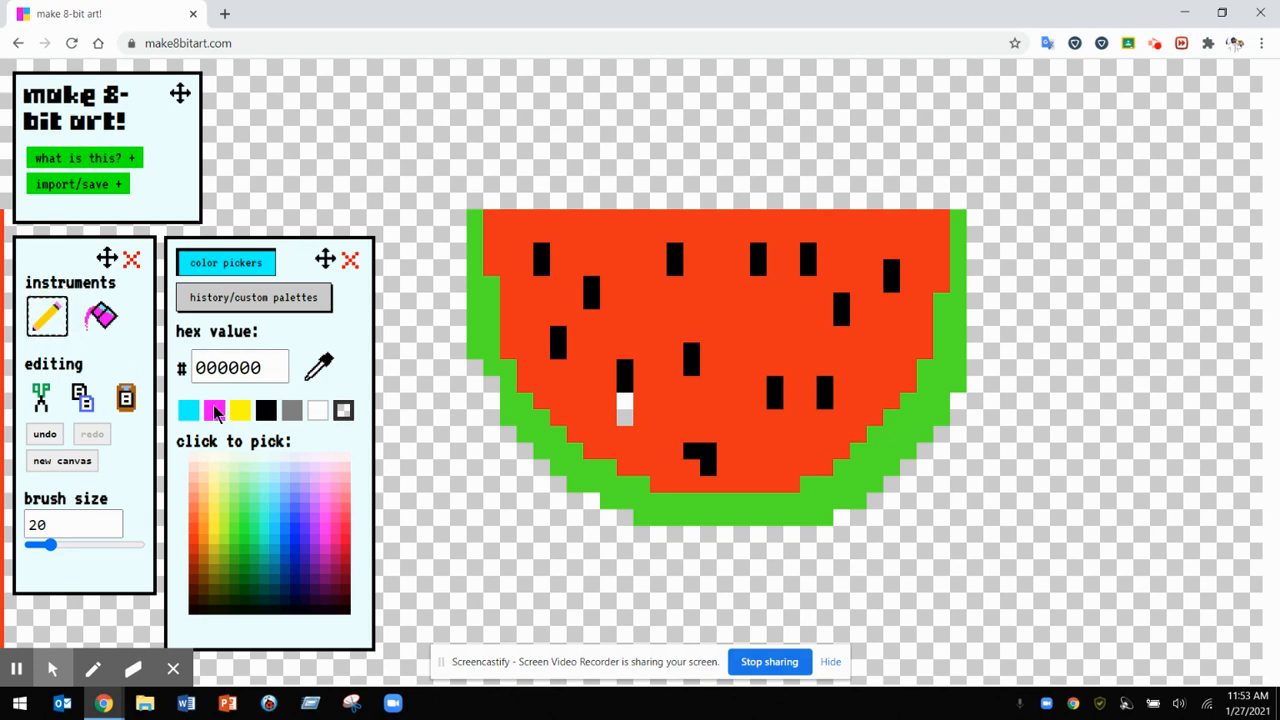
{"action": "left_click", "coordinate": [319, 366]}
{"action": "left_click", "coordinate": [560, 230]}
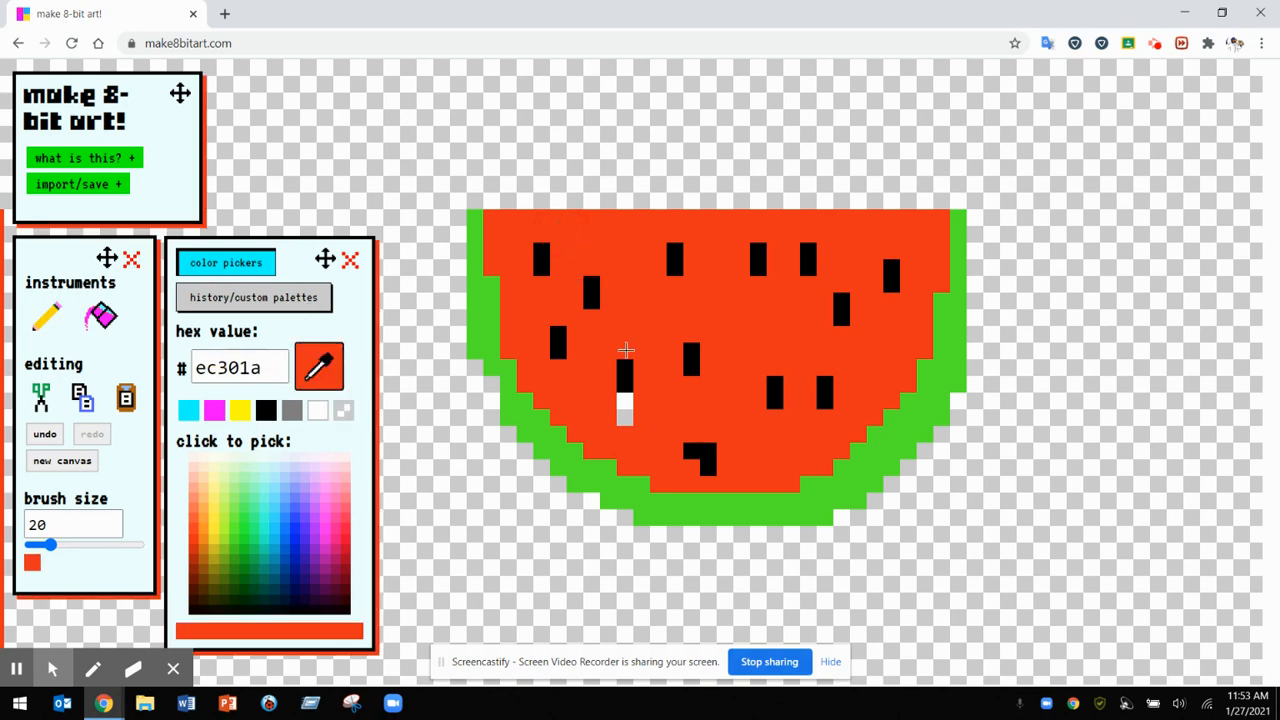
{"action": "left_click", "coordinate": [625, 405]}
{"action": "left_click", "coordinate": [691, 451]}
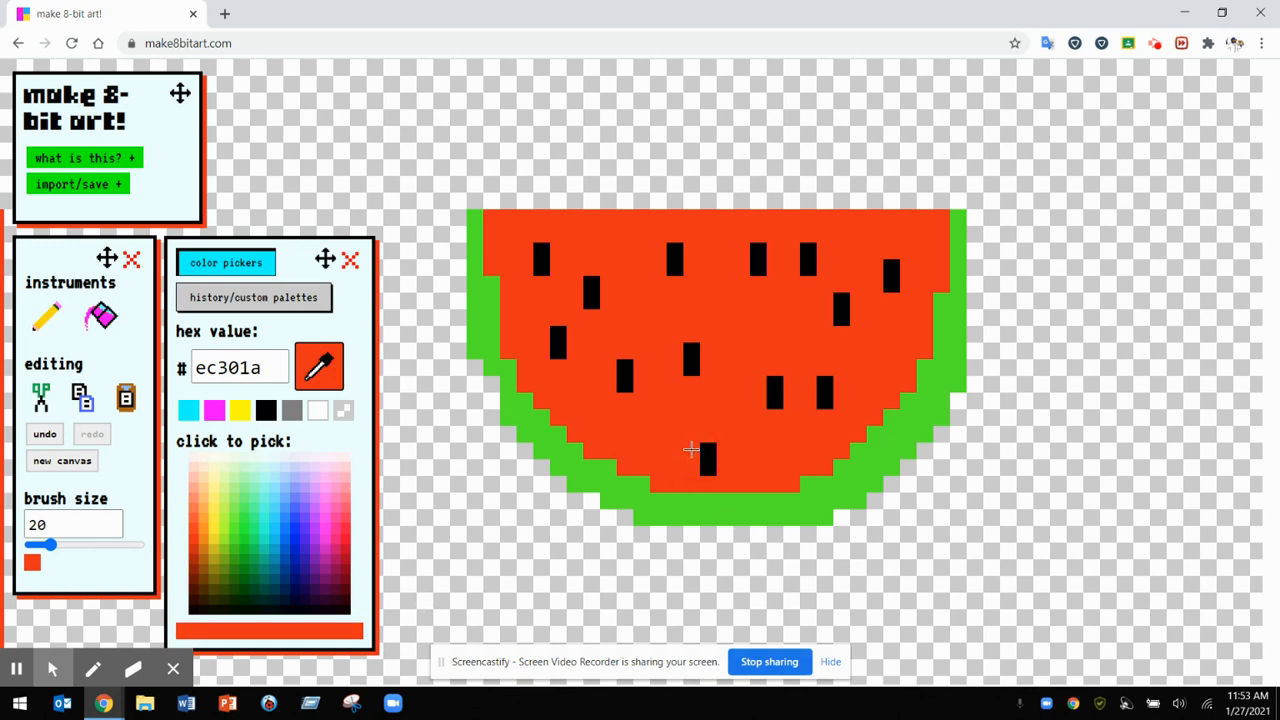
Hide the canvas/brush and color tools and show the import/save options just below the main box.
{"action": "left_click", "coordinate": [131, 259]}
{"action": "left_click", "coordinate": [351, 261]}
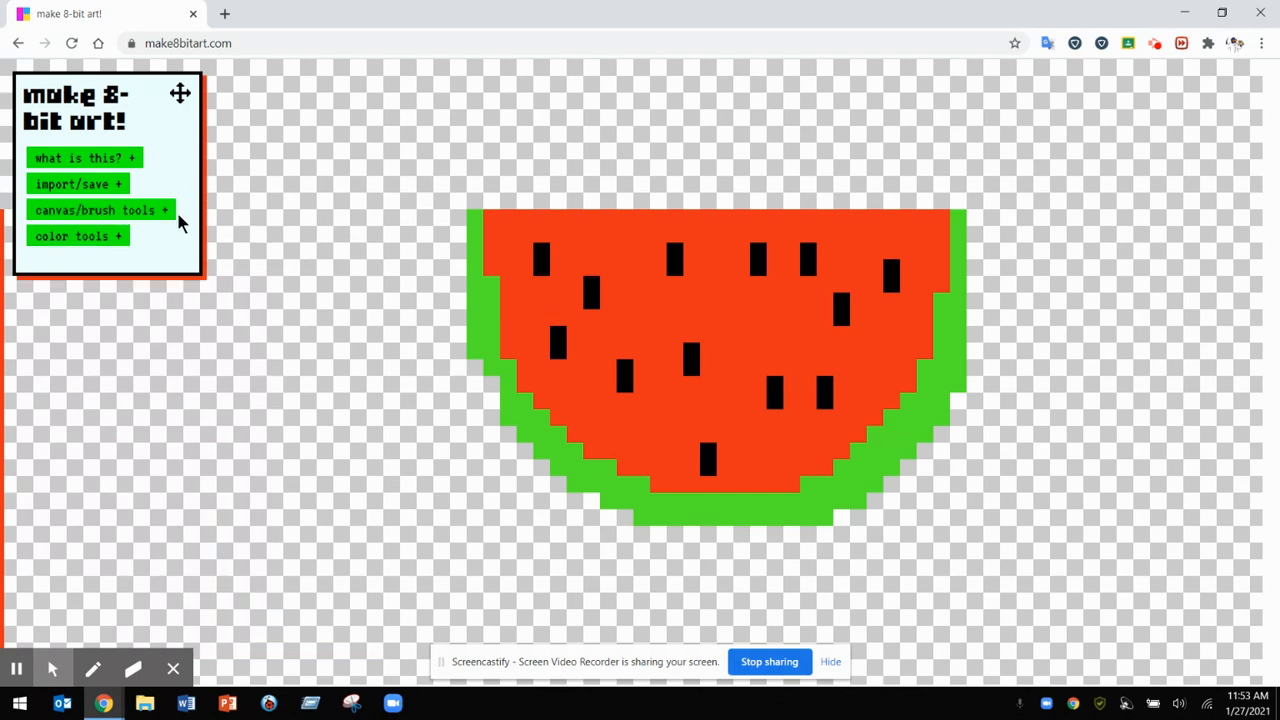
{"action": "left_click", "coordinate": [120, 188]}
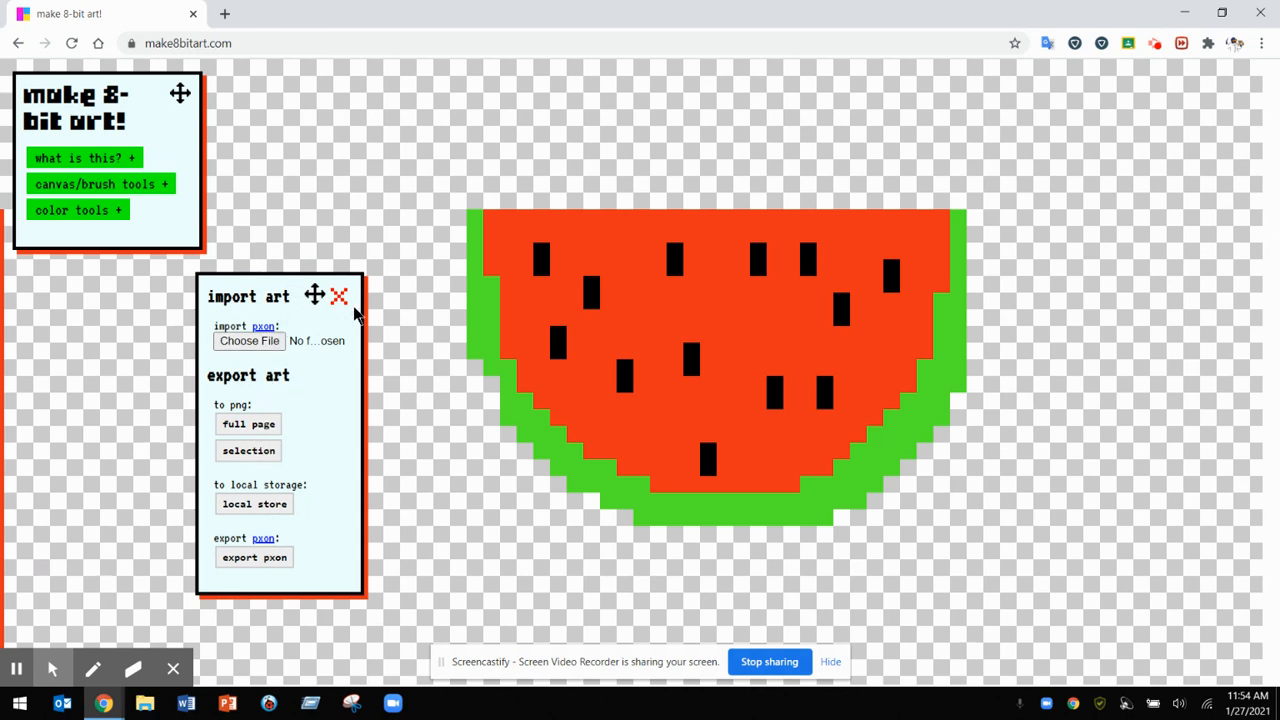
{"action": "left_click_drag", "start_coordinate": [315, 295], "coordinate": [147, 287]}
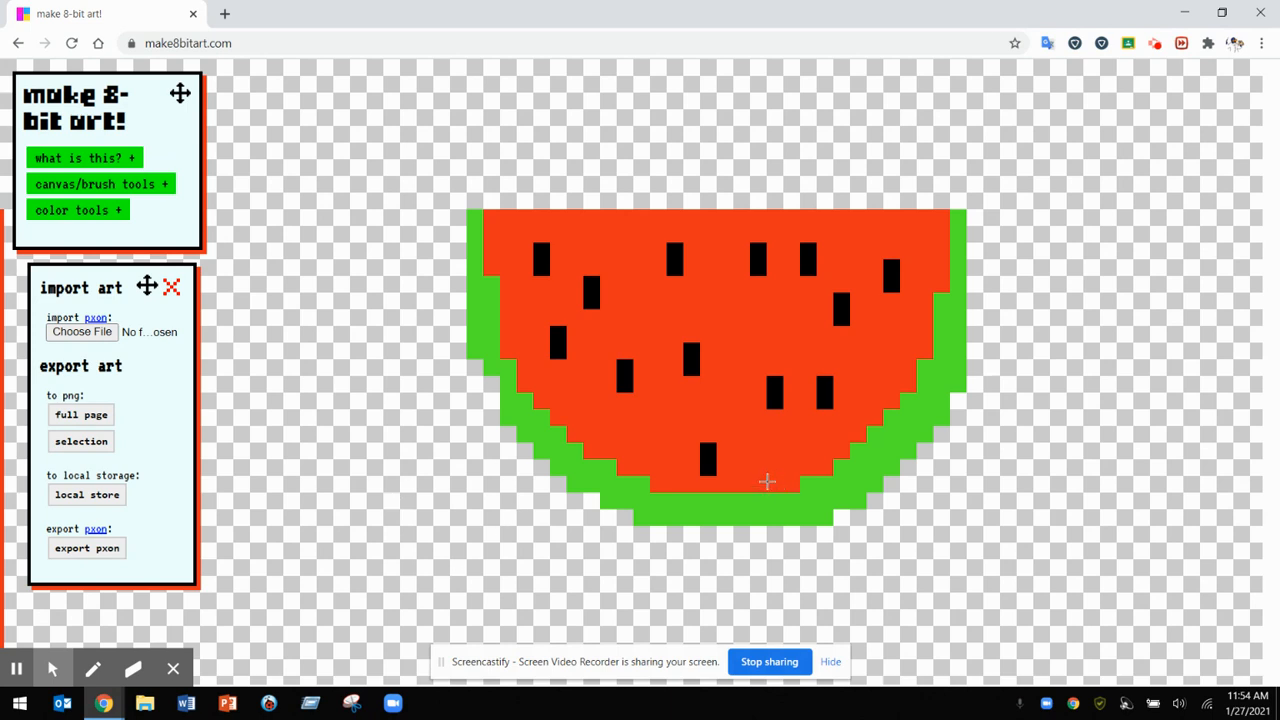
Export a selection enclosing the whole watermelon slice as a PNG and download the image.
{"action": "left_click", "coordinate": [90, 446]}
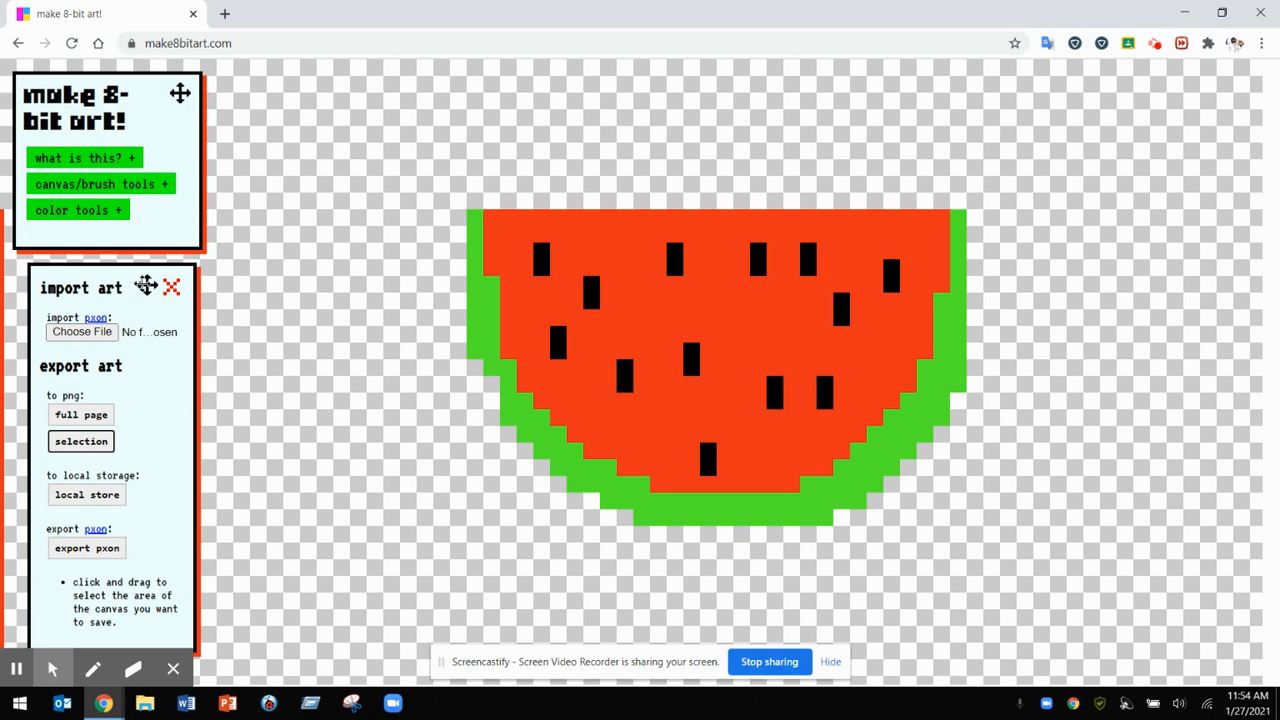
{"action": "left_click_drag", "start_coordinate": [145, 286], "coordinate": [147, 256]}
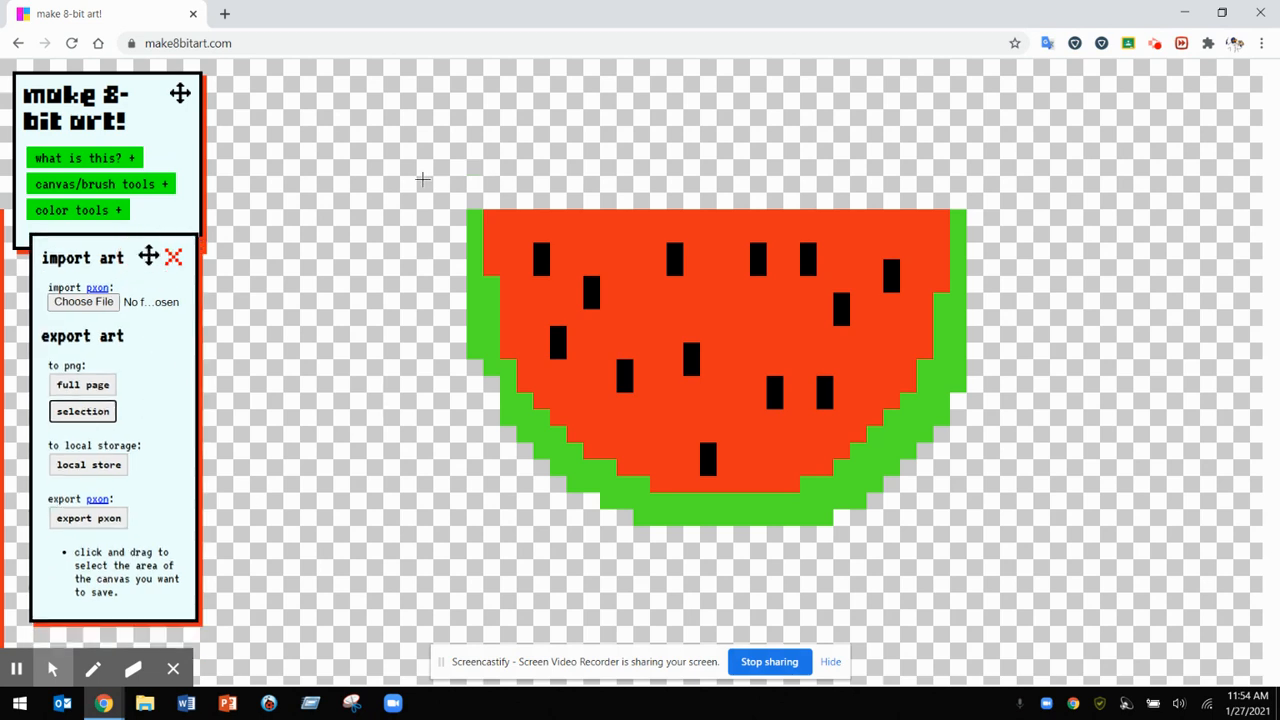
{"action": "left_click_drag", "start_coordinate": [432, 181], "coordinate": [996, 548]}
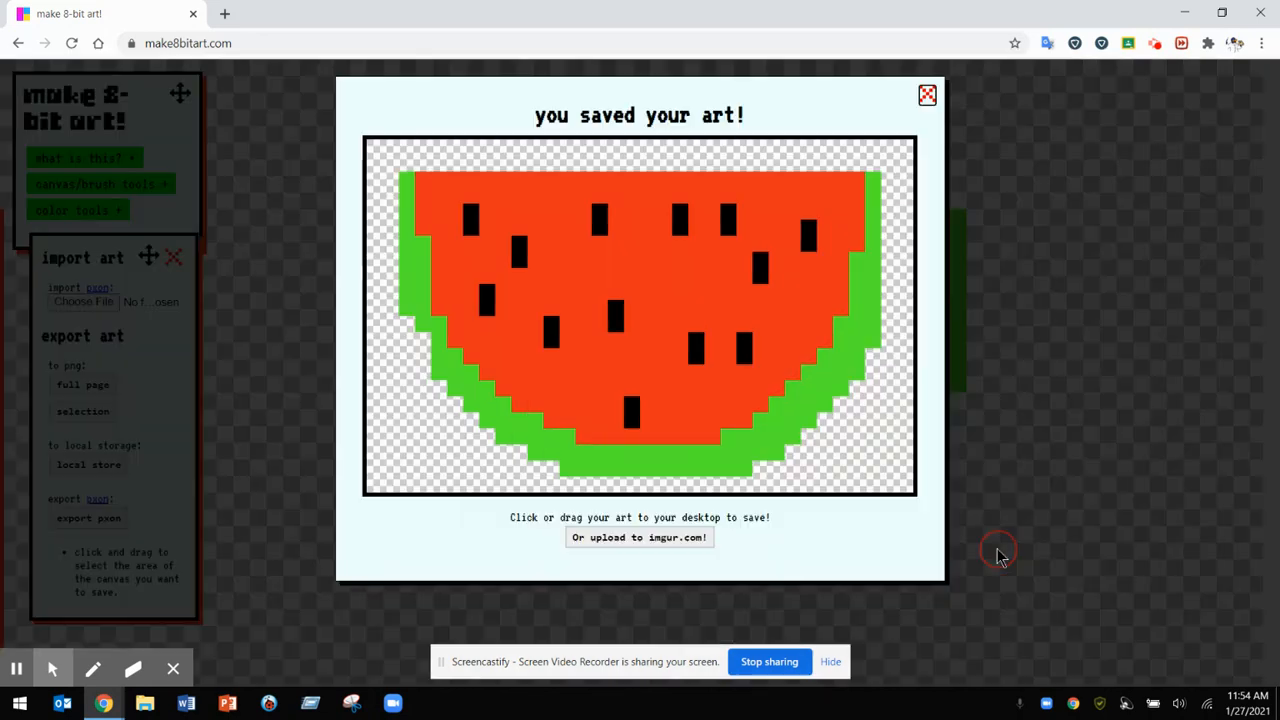
{"action": "left_click", "coordinate": [682, 408]}
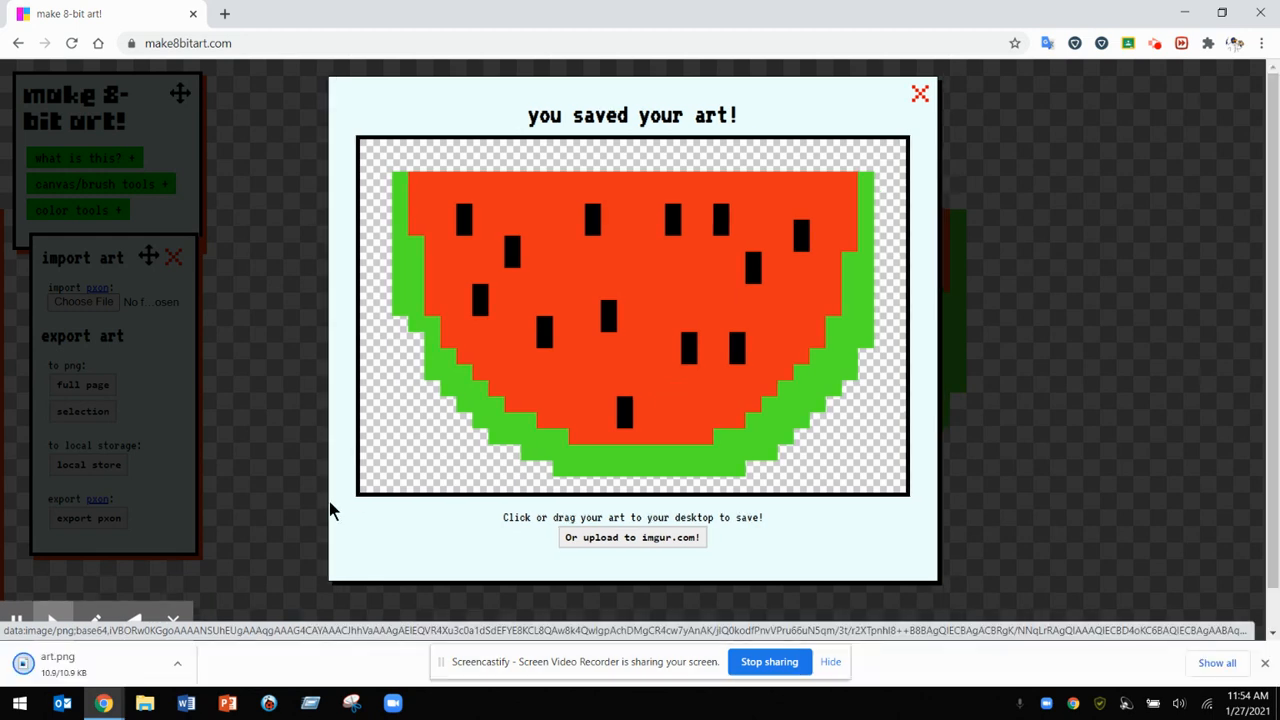